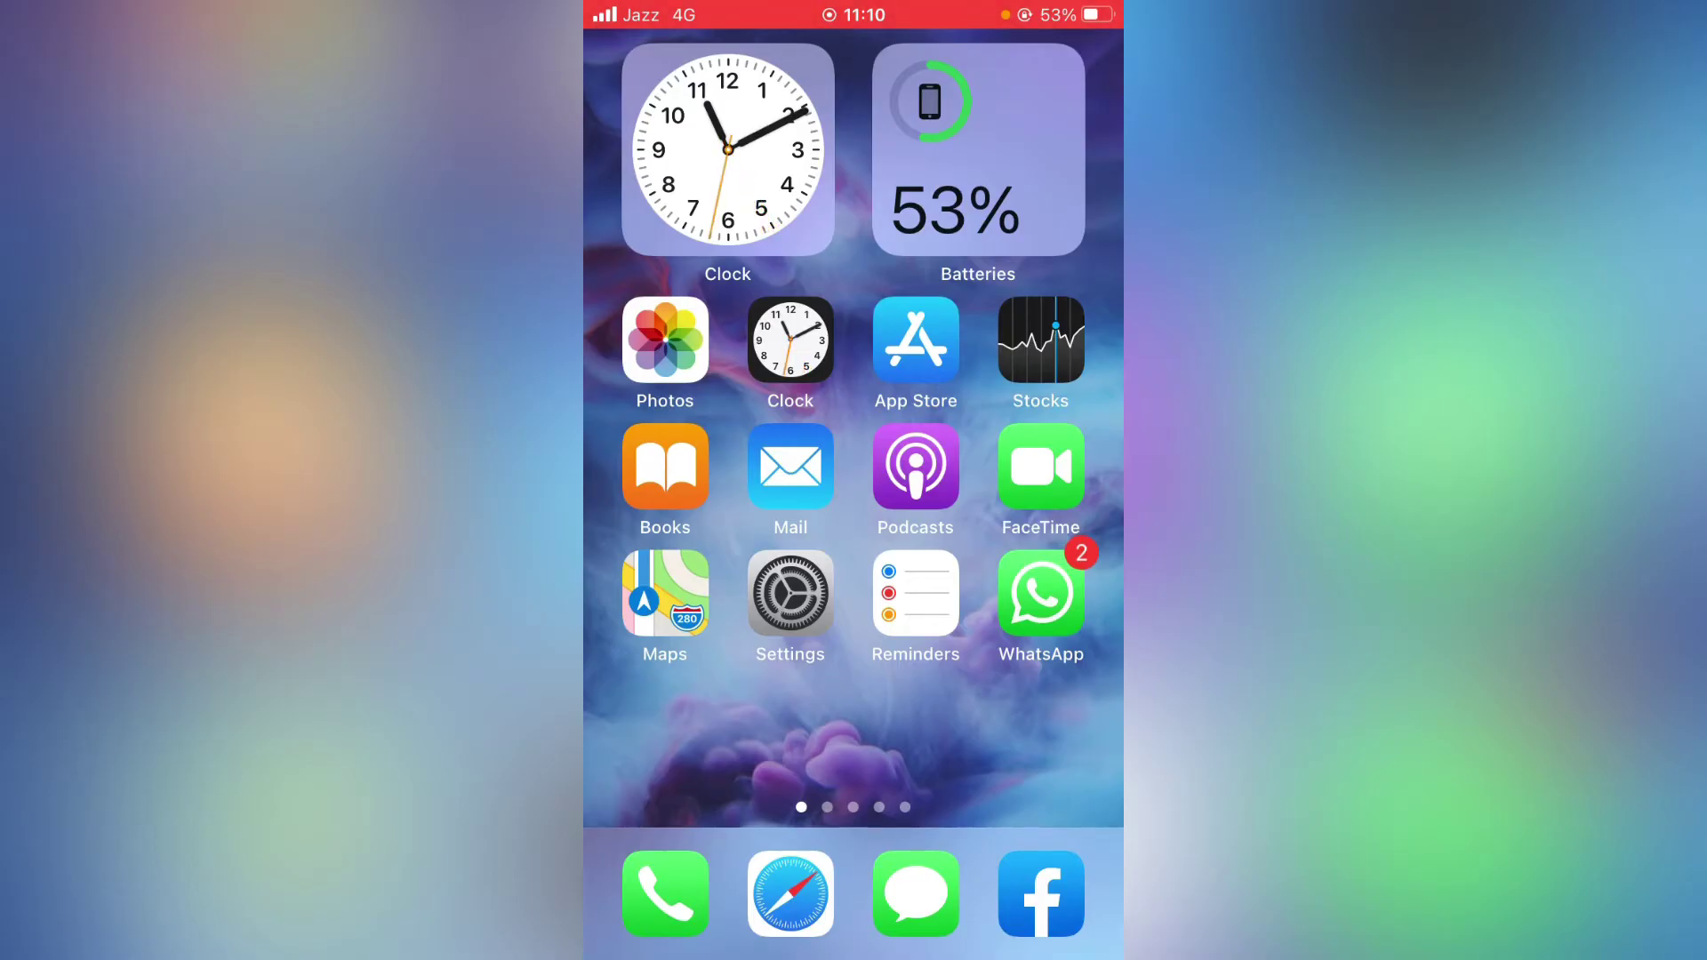
Step: Switch mobile data off and back on in Settings > Mobile Data
click(790, 595)
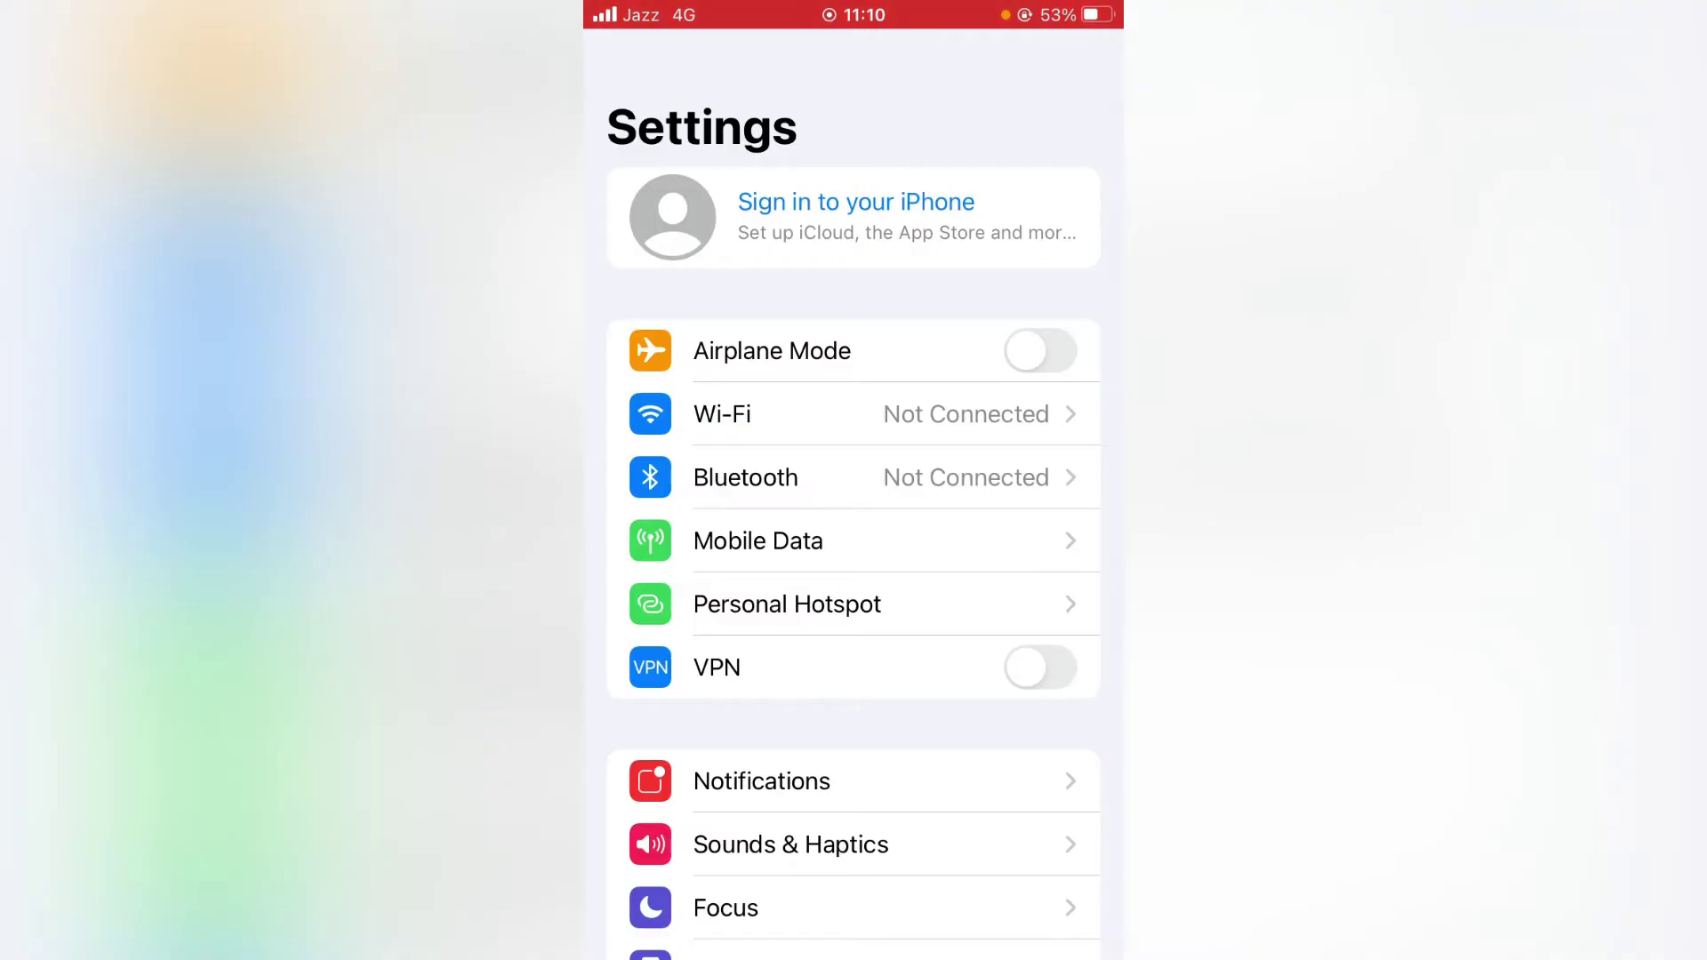
click(853, 540)
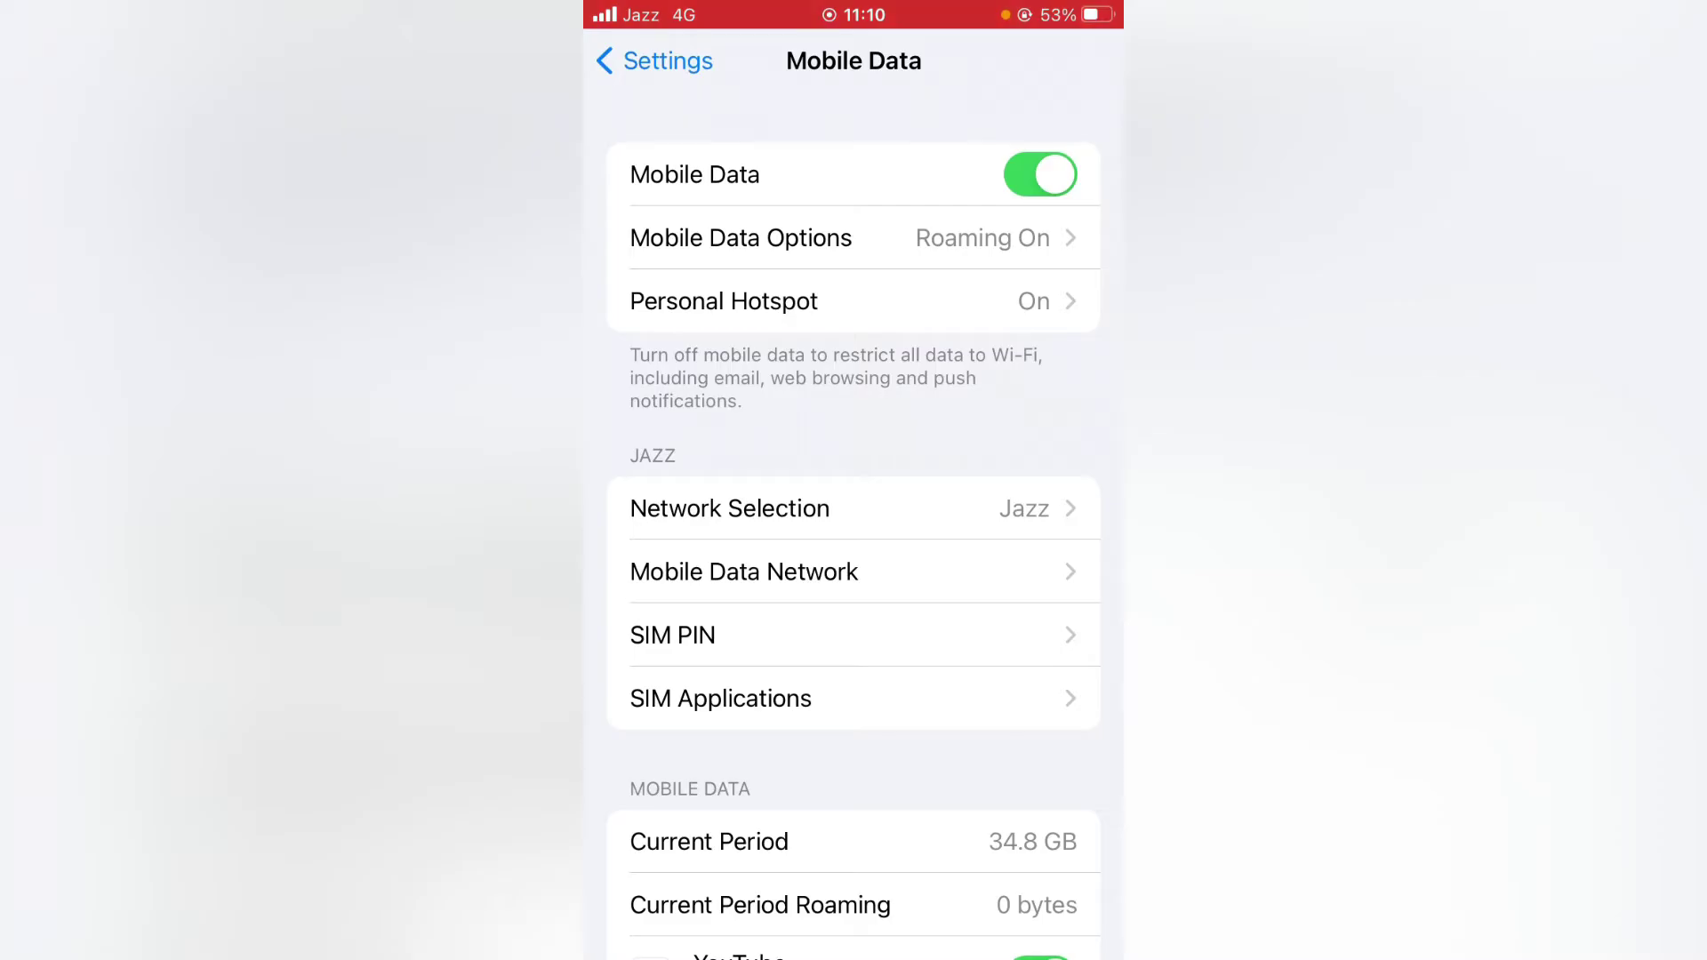
click(1041, 175)
click(1041, 175)
Step: Switch Wi-Fi off and back on in the Wi-Fi settings
click(654, 61)
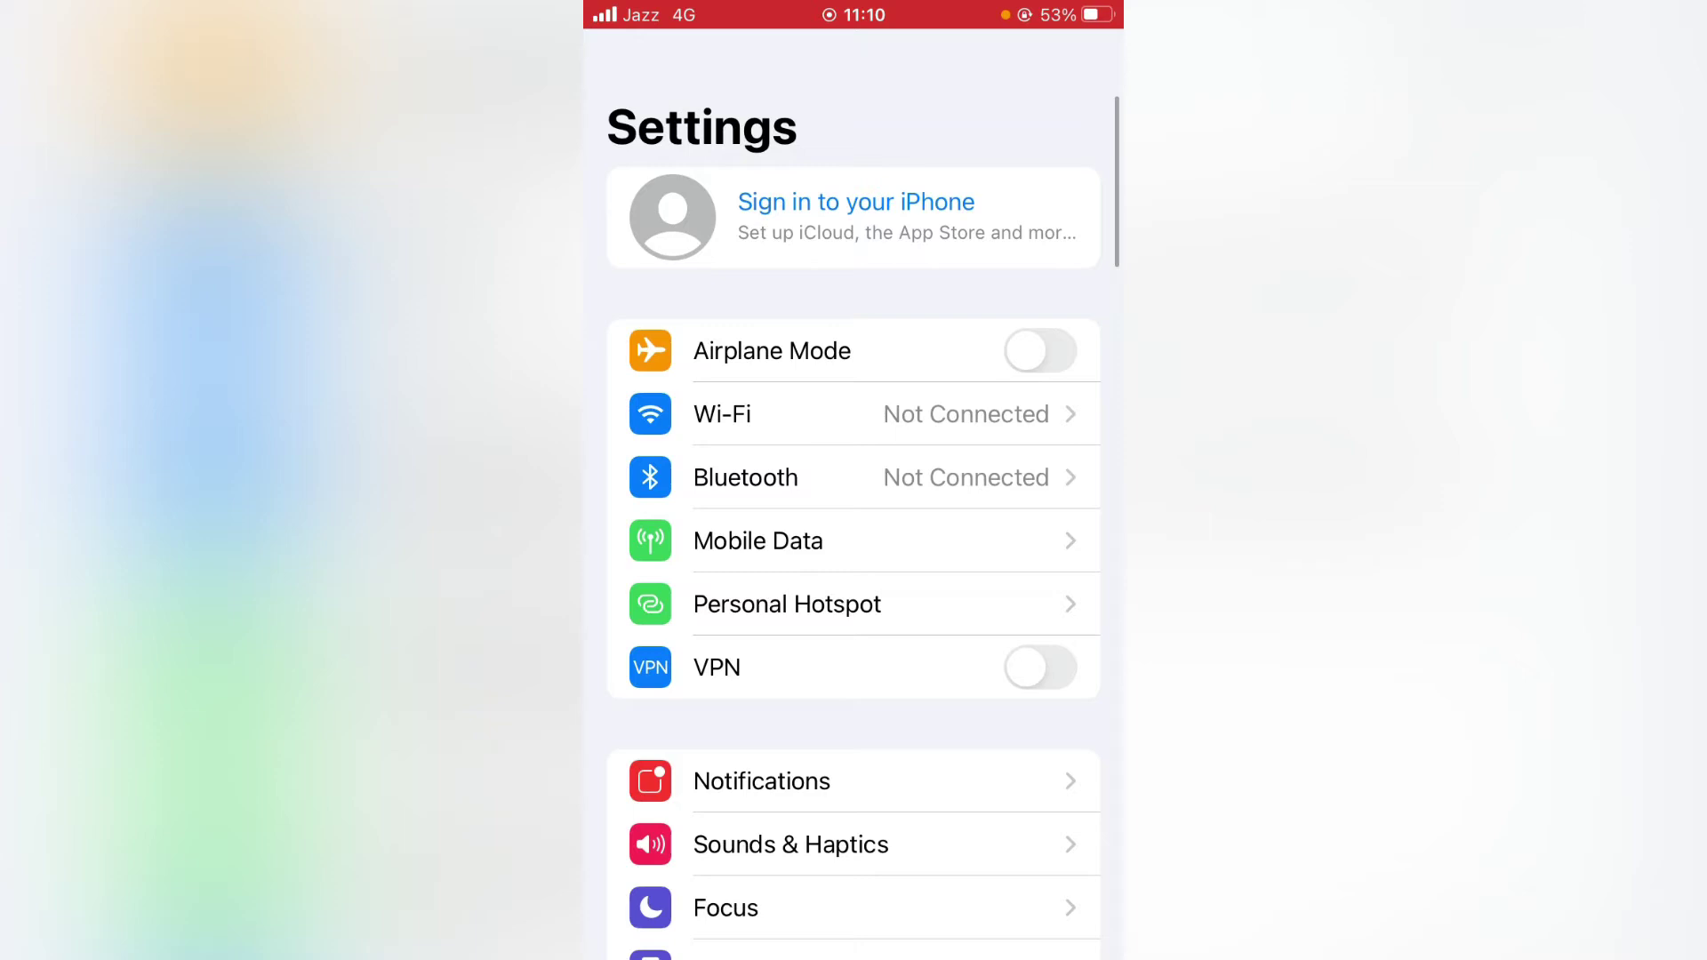
click(855, 413)
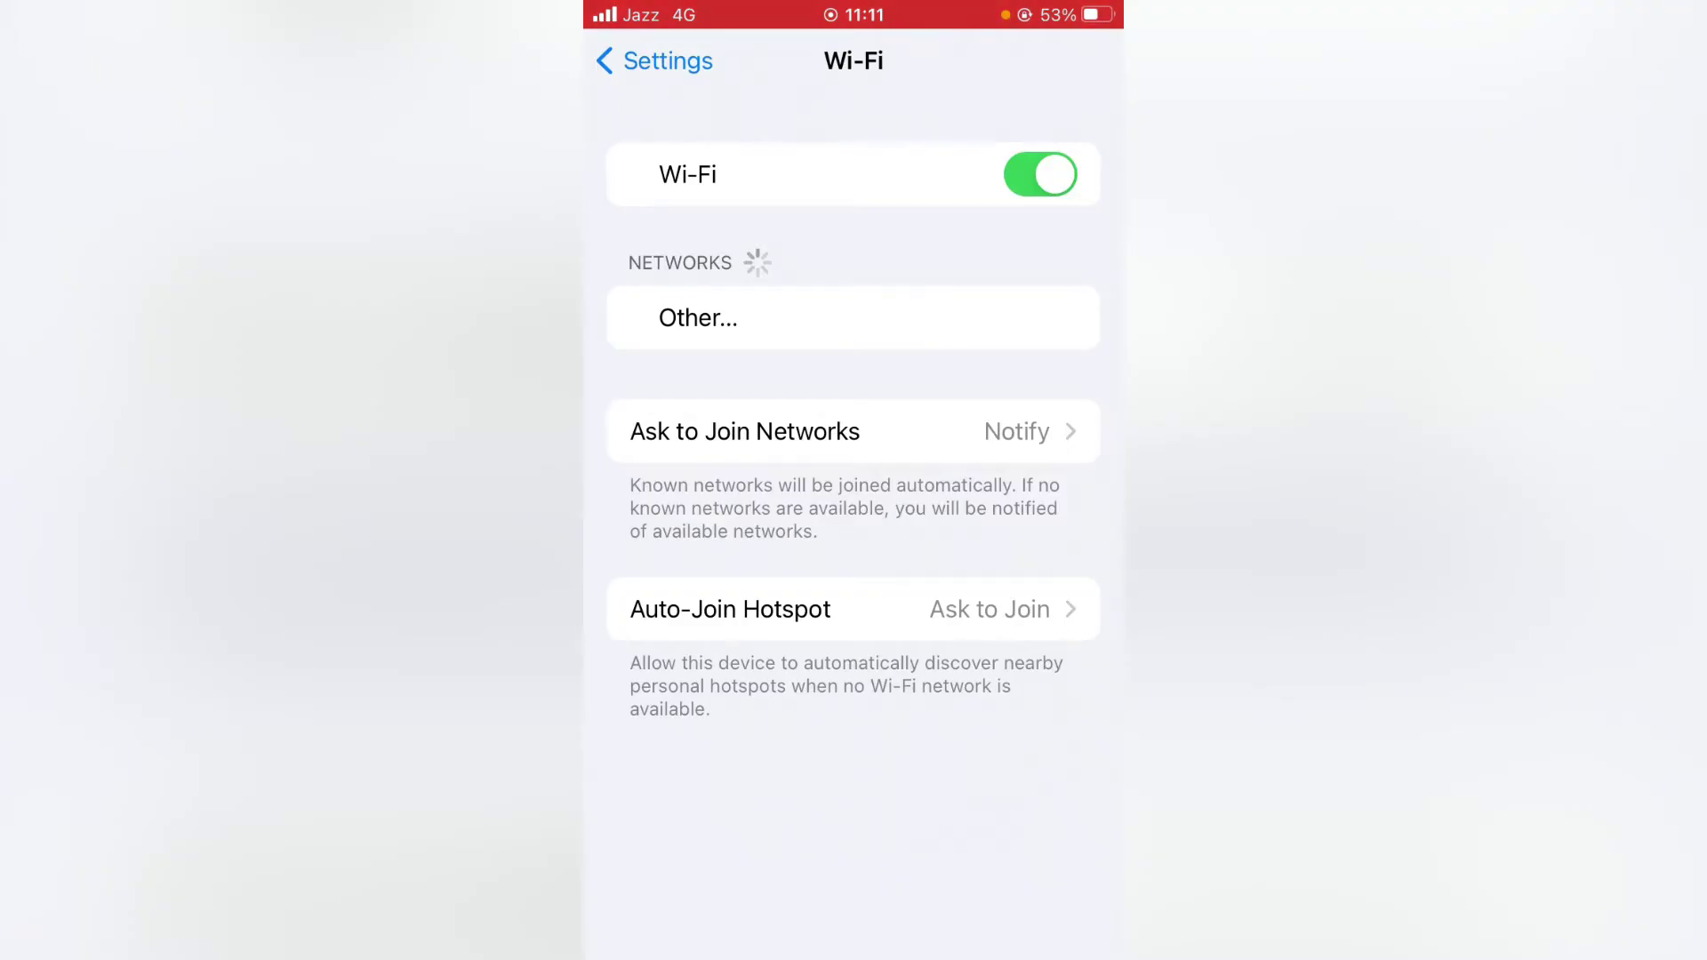
click(1040, 175)
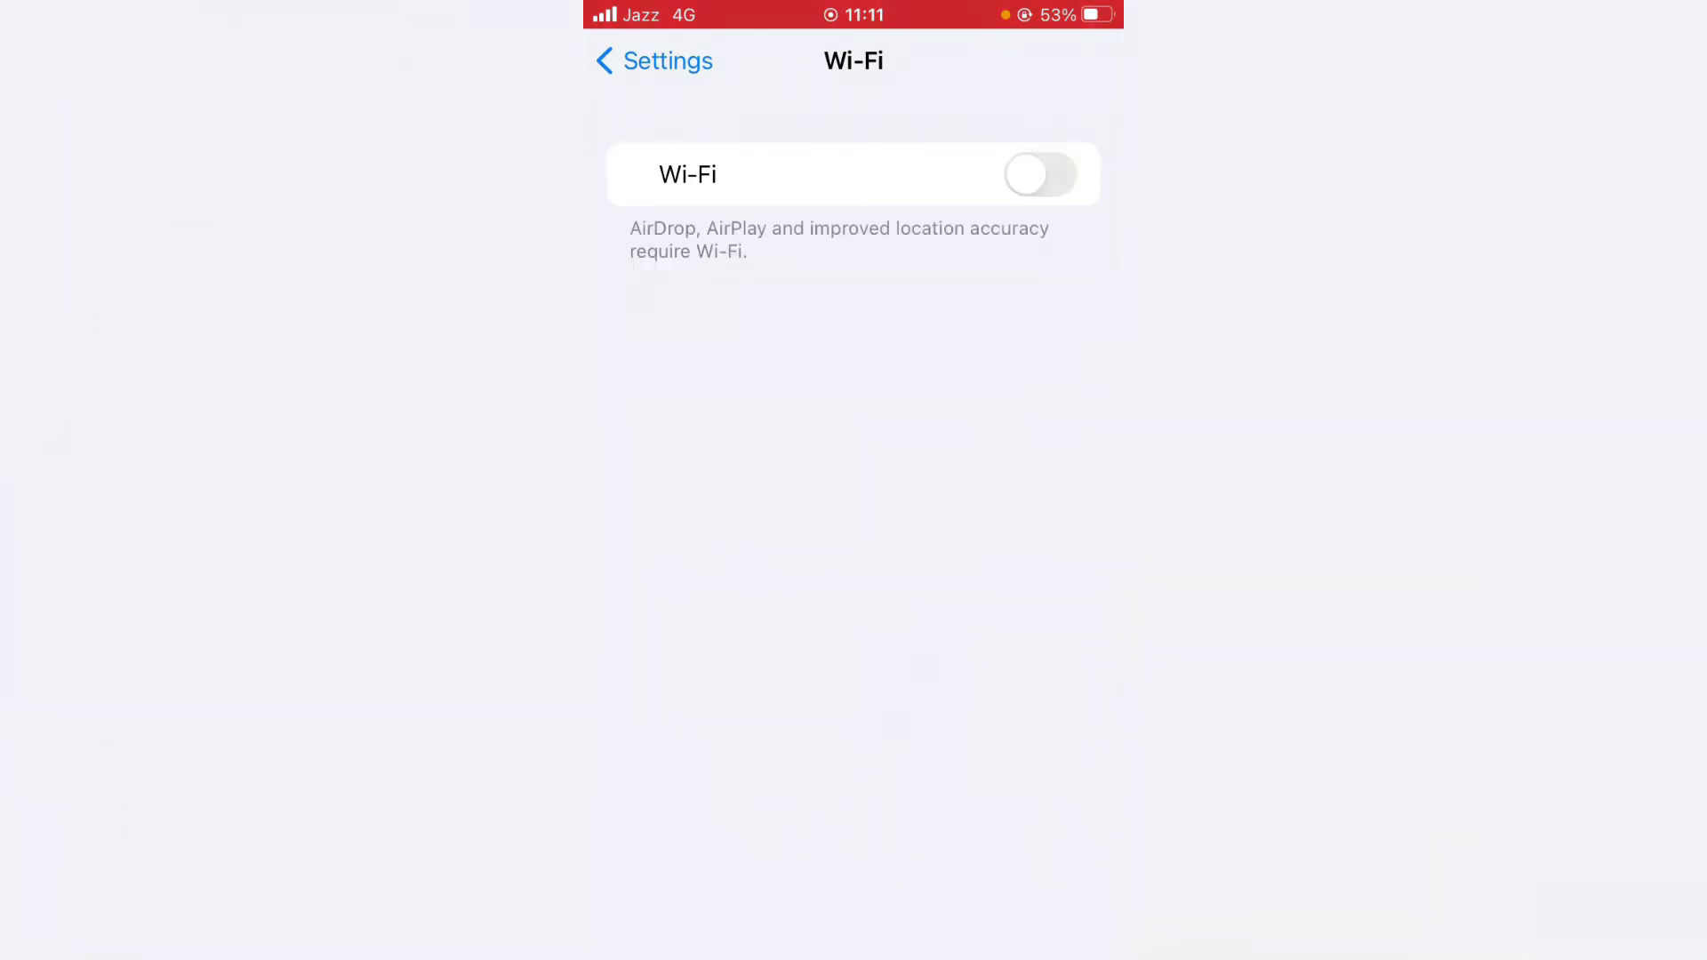
click(1041, 174)
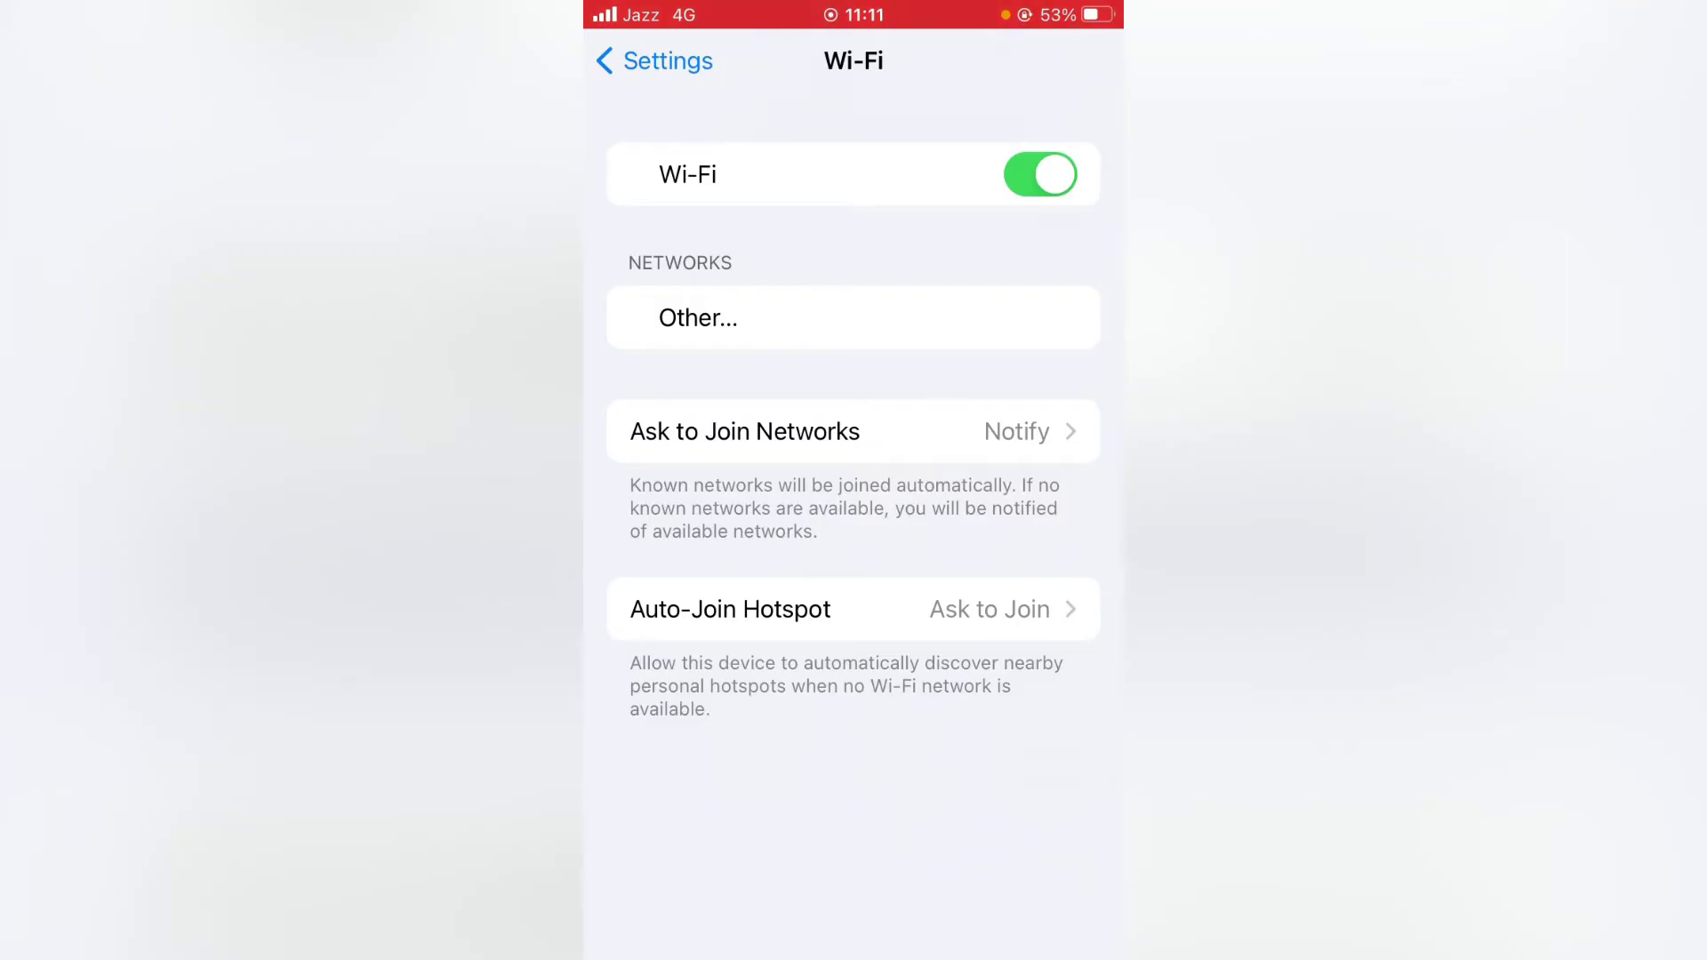
Step: Close the Settings app and return to the home screen
click(653, 61)
key(super)
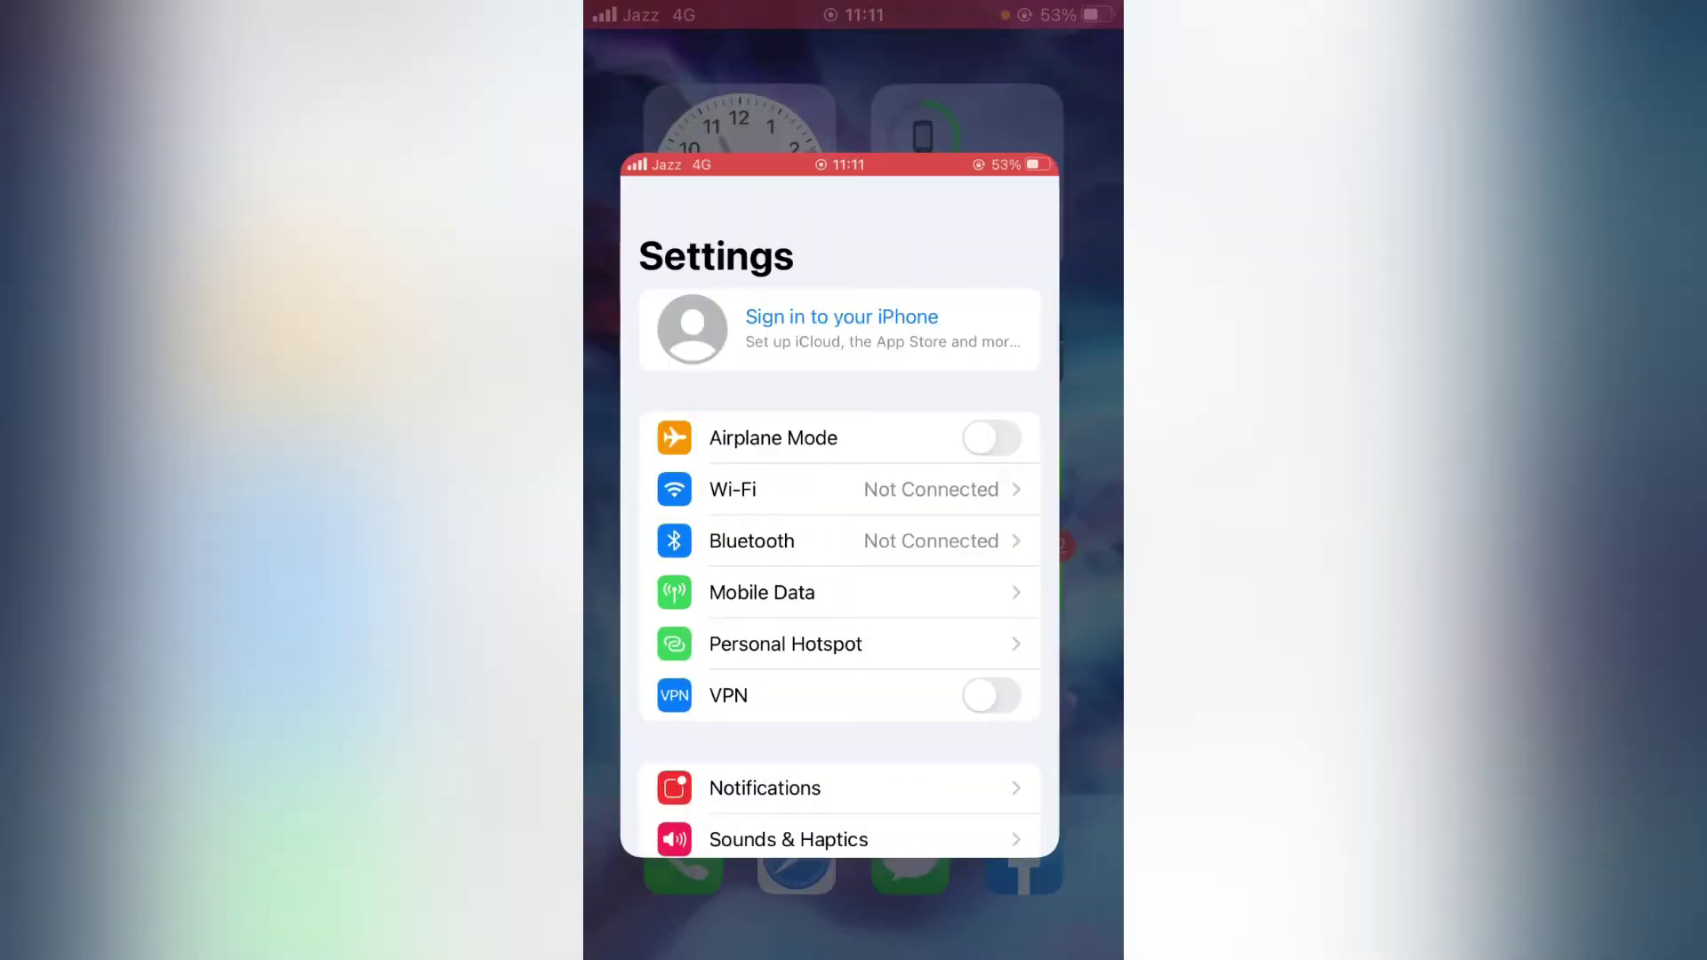
key(super)
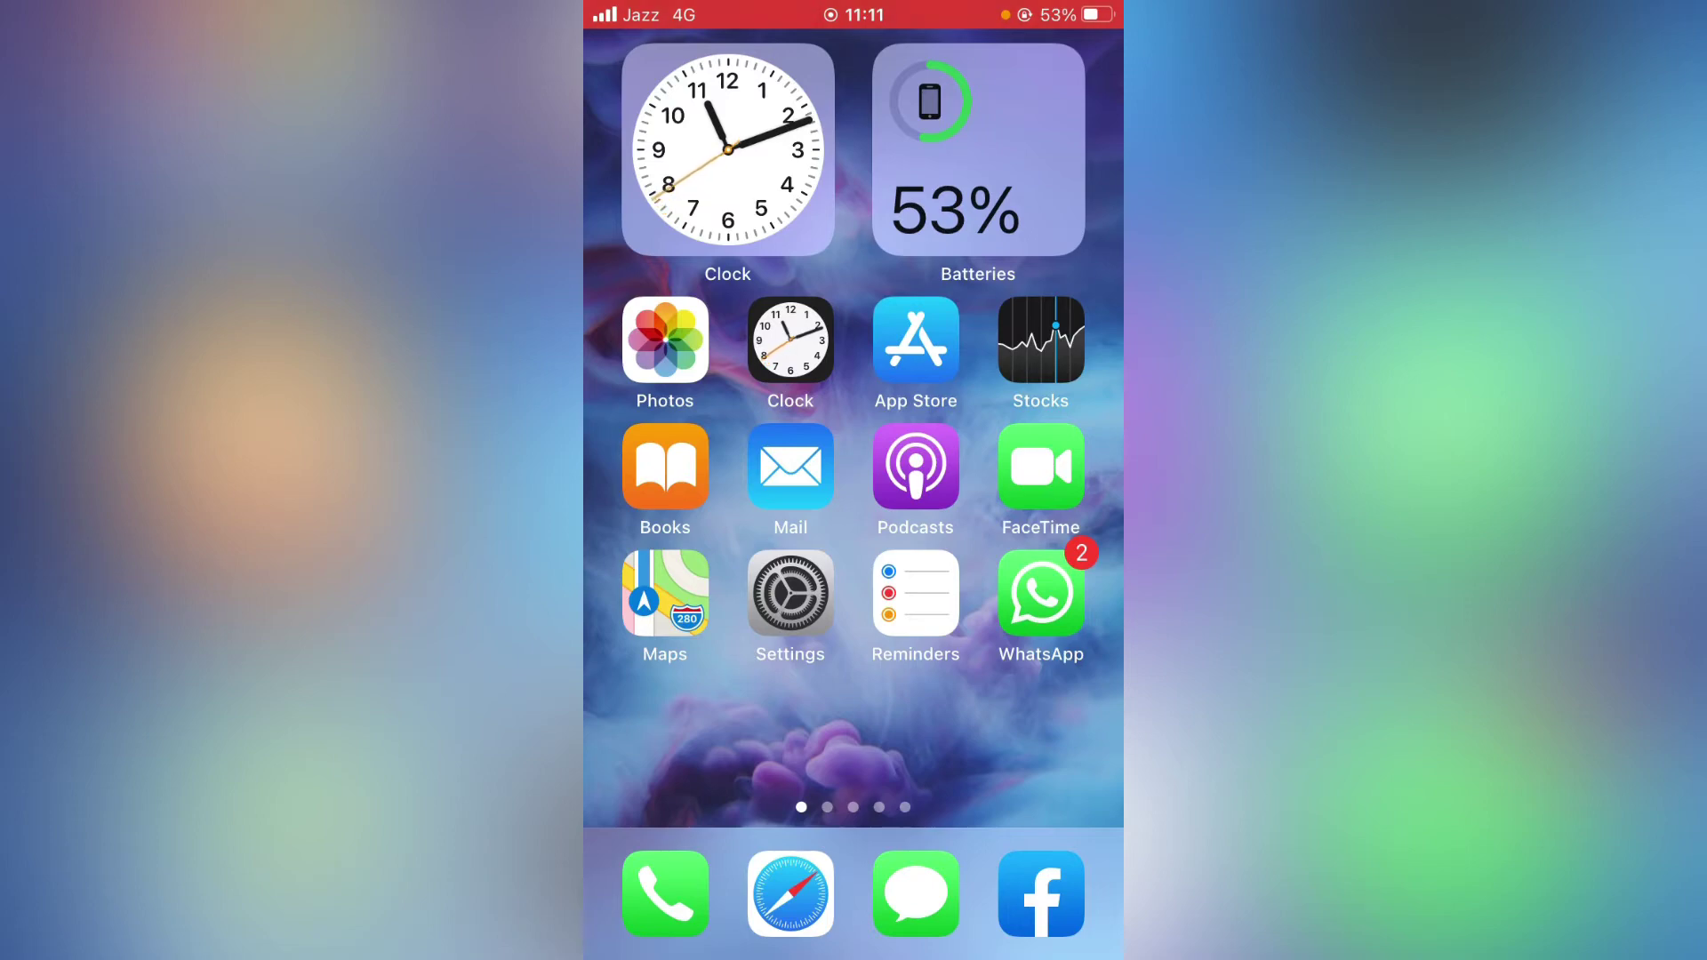
Step: Reopen Settings and go to the Safari settings page
click(789, 594)
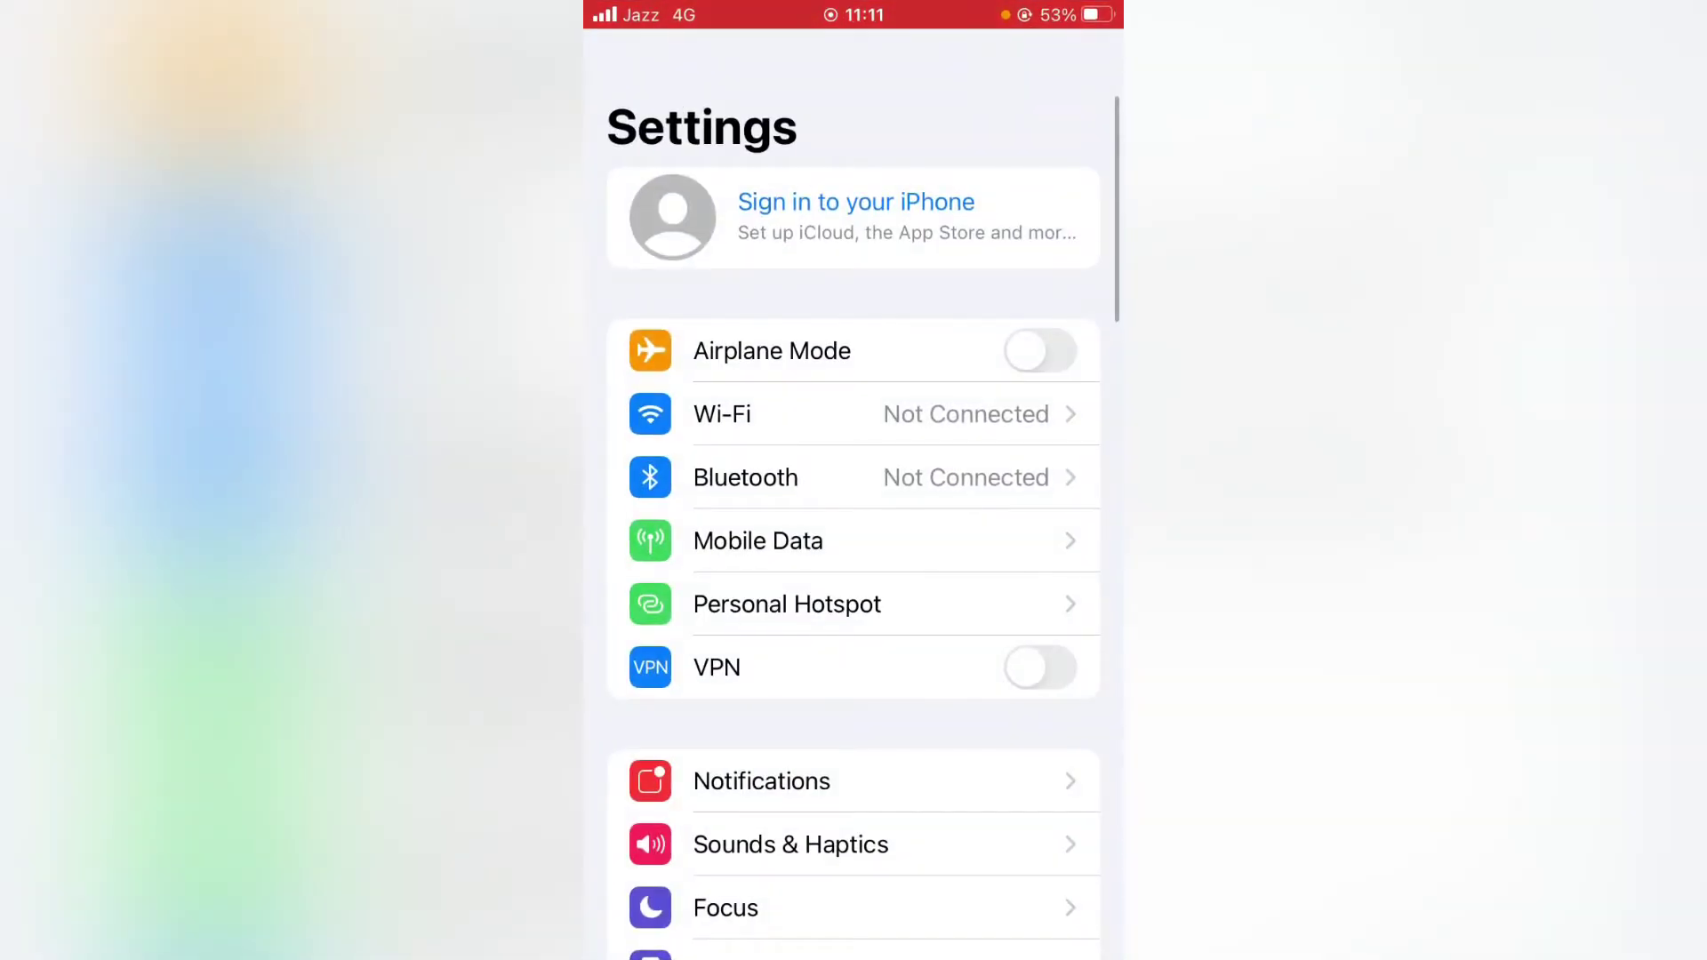
scroll(854, 534, down, 8)
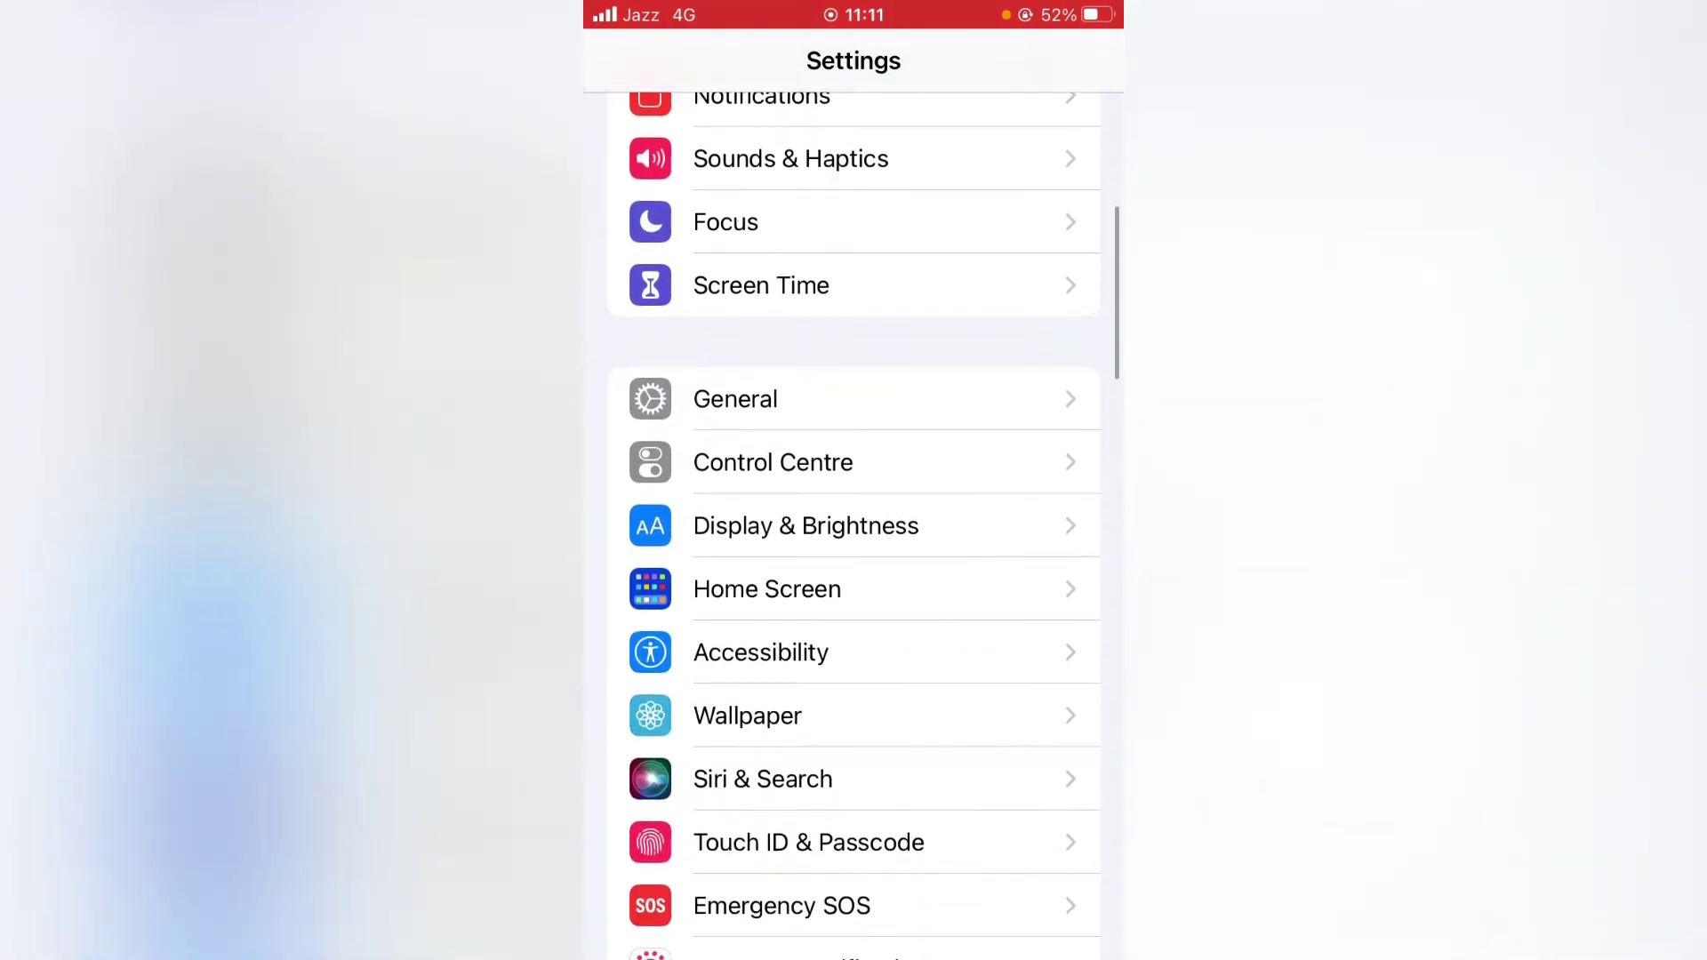
scroll(854, 533, down, 8)
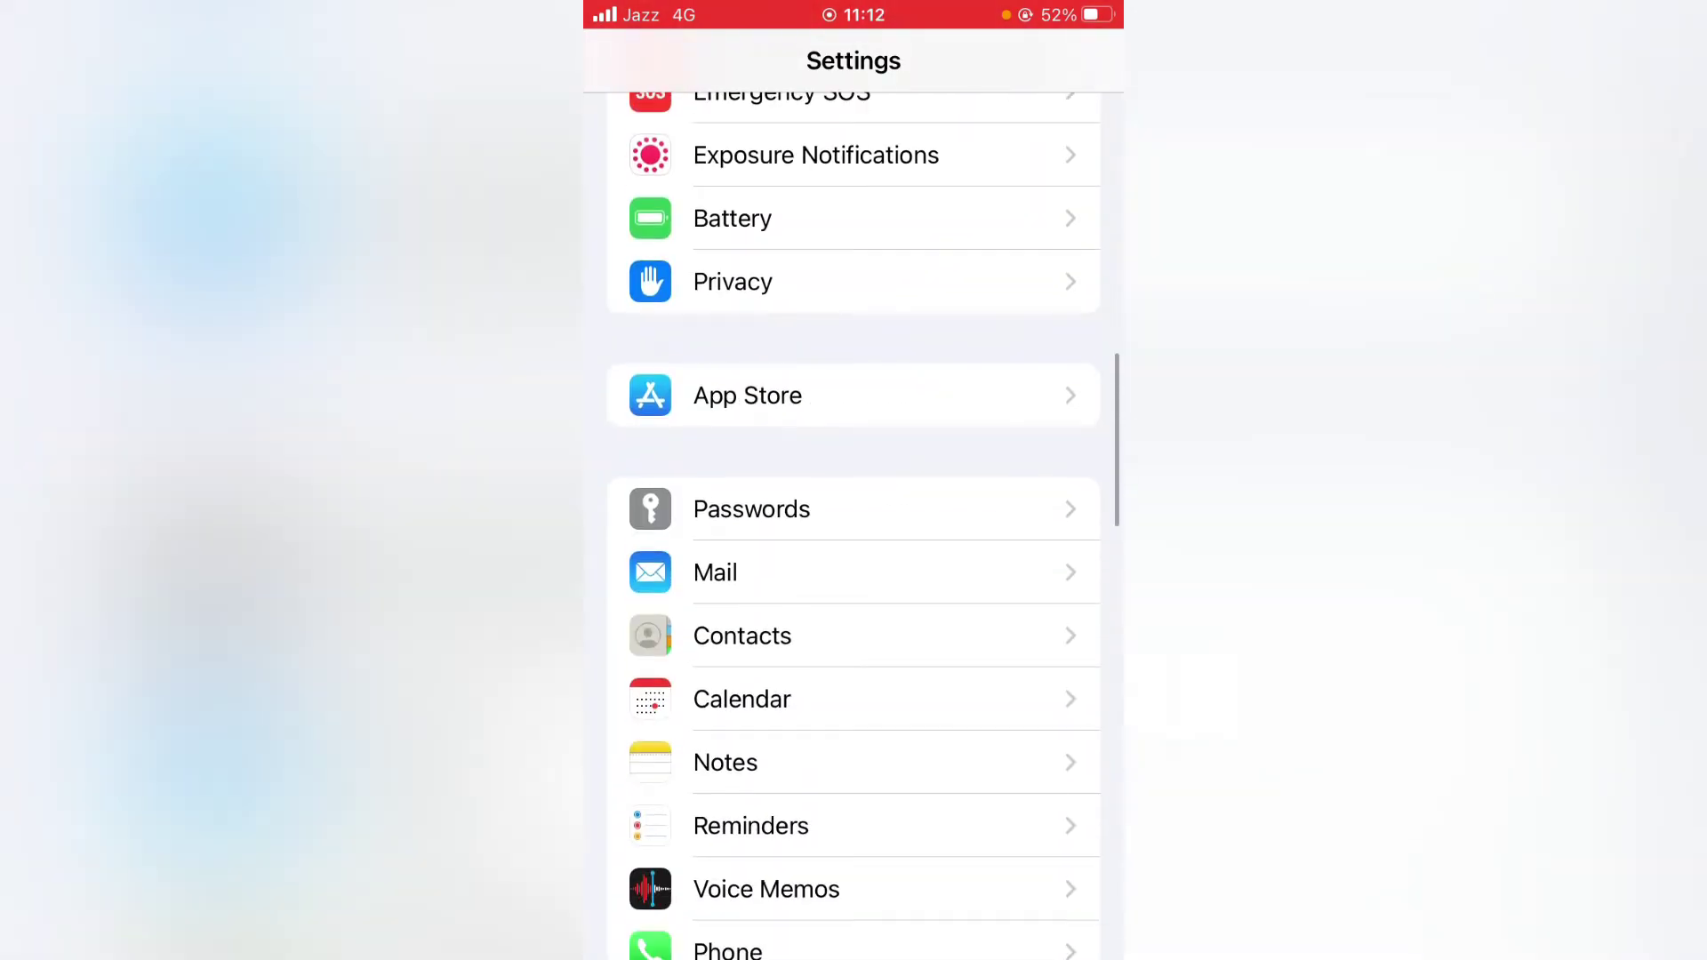
scroll(854, 534, down, 6)
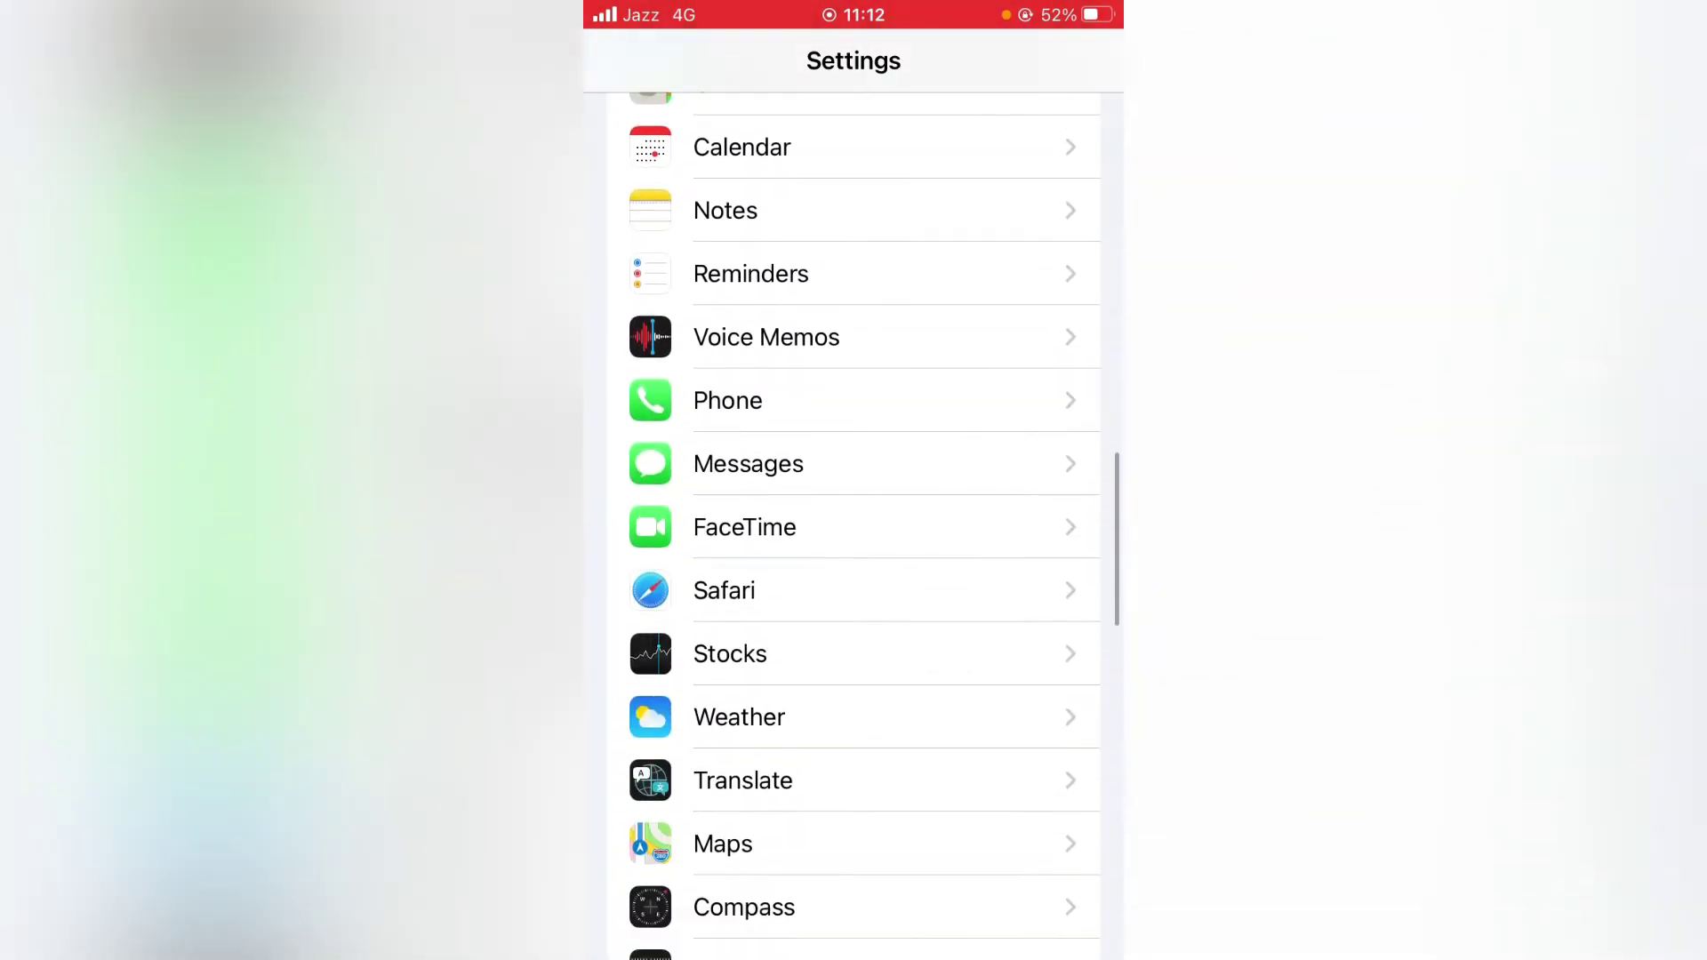
click(854, 591)
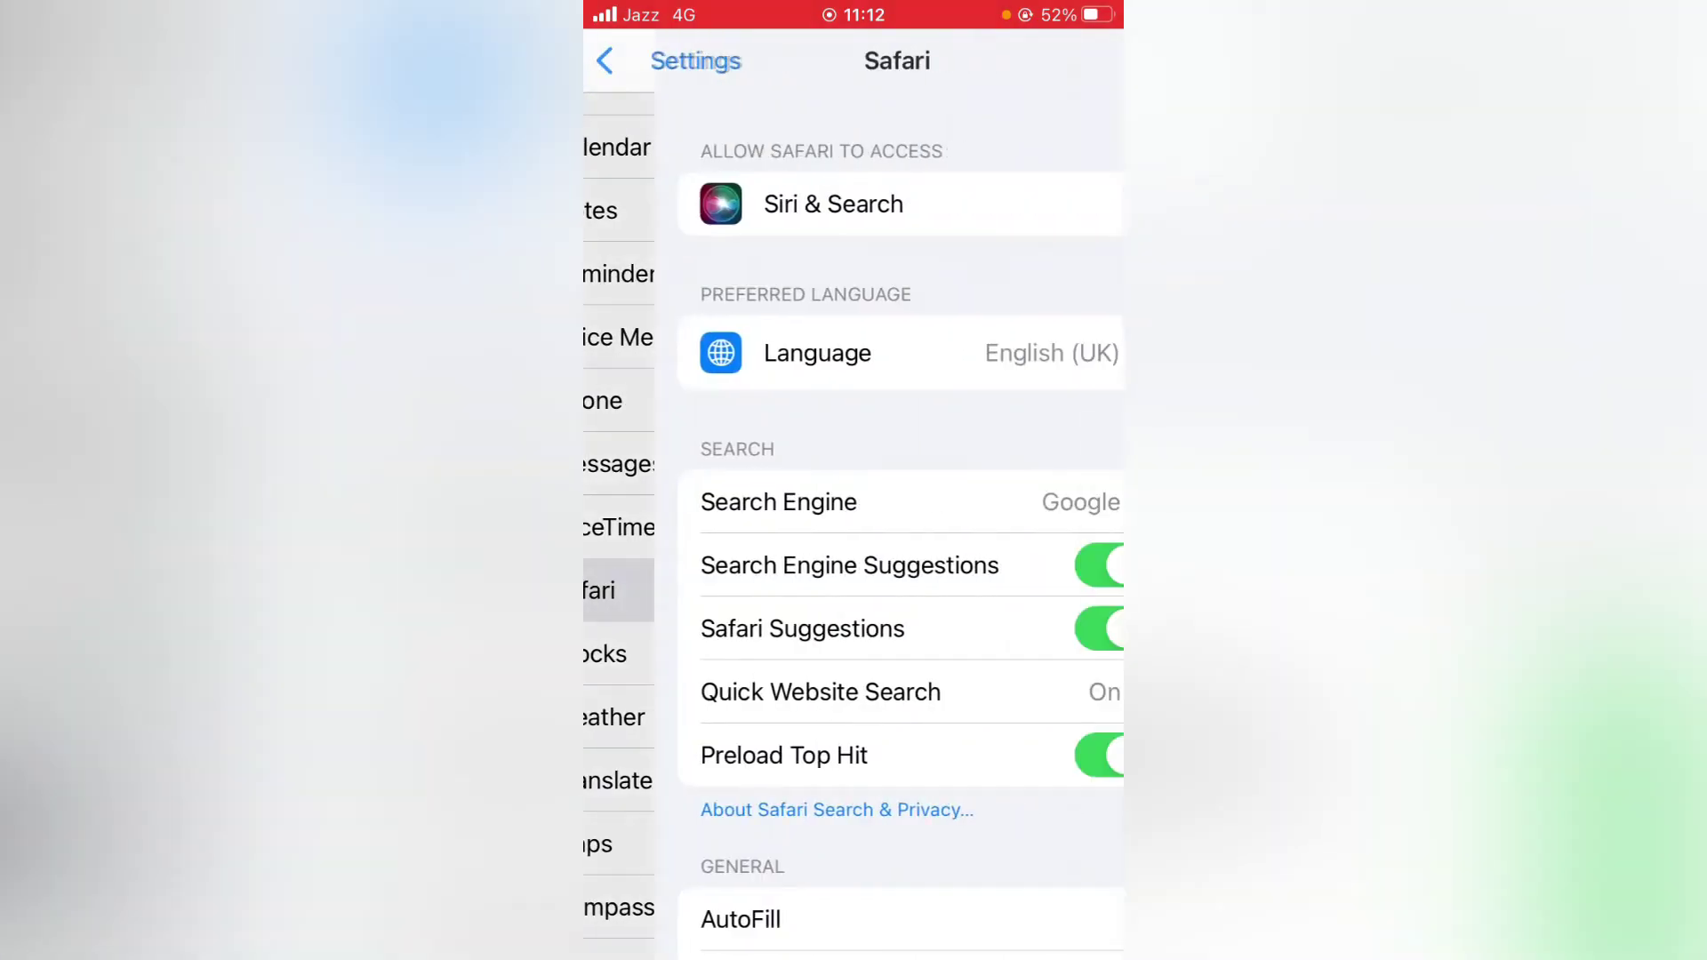
scroll(854, 534, down, 8)
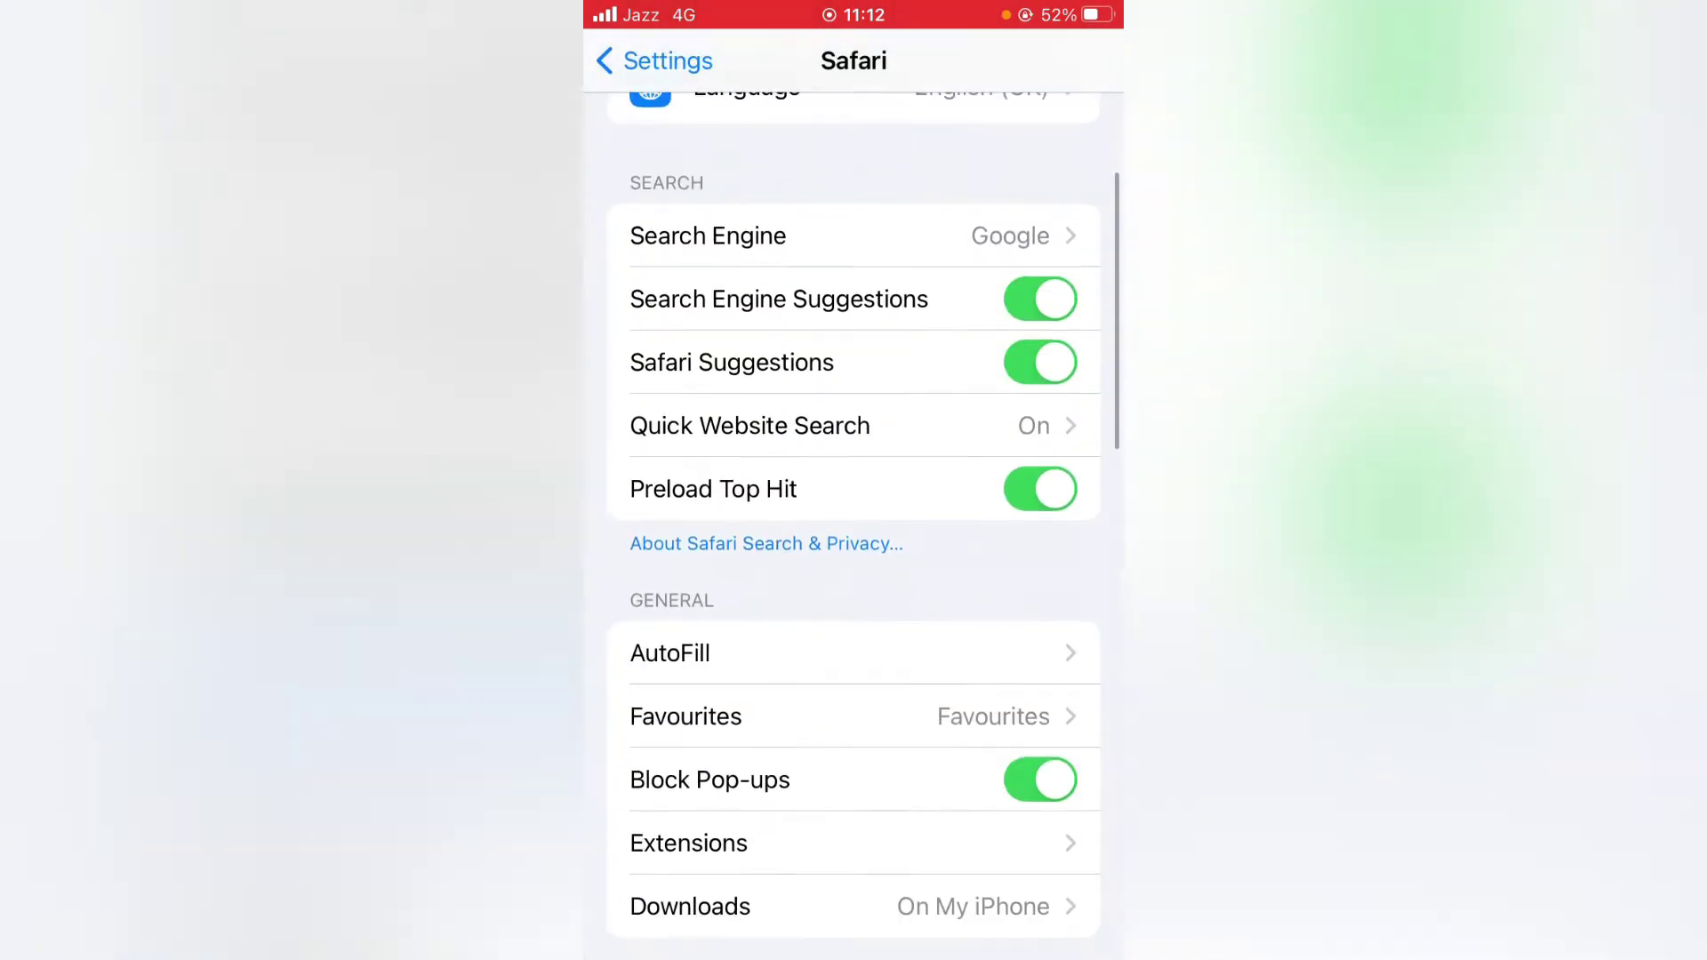
scroll(854, 533, down, 10)
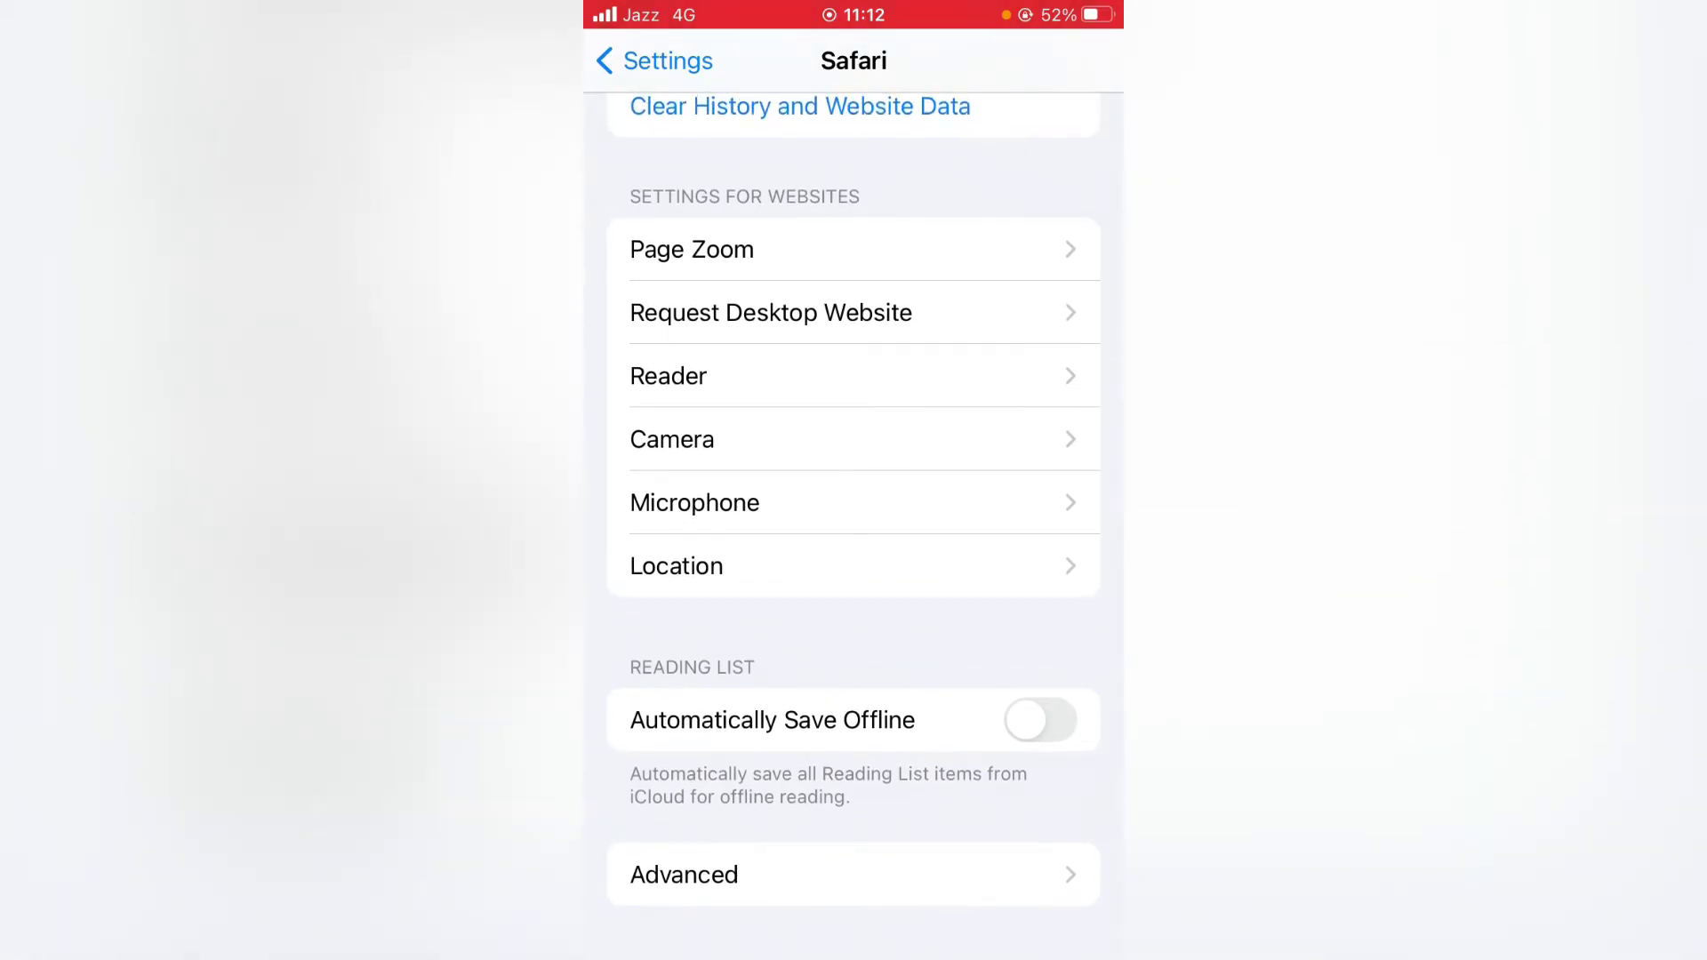
Step: Remove all stored website data under Safari's Advanced > Website Data, returning to Advanced
click(853, 875)
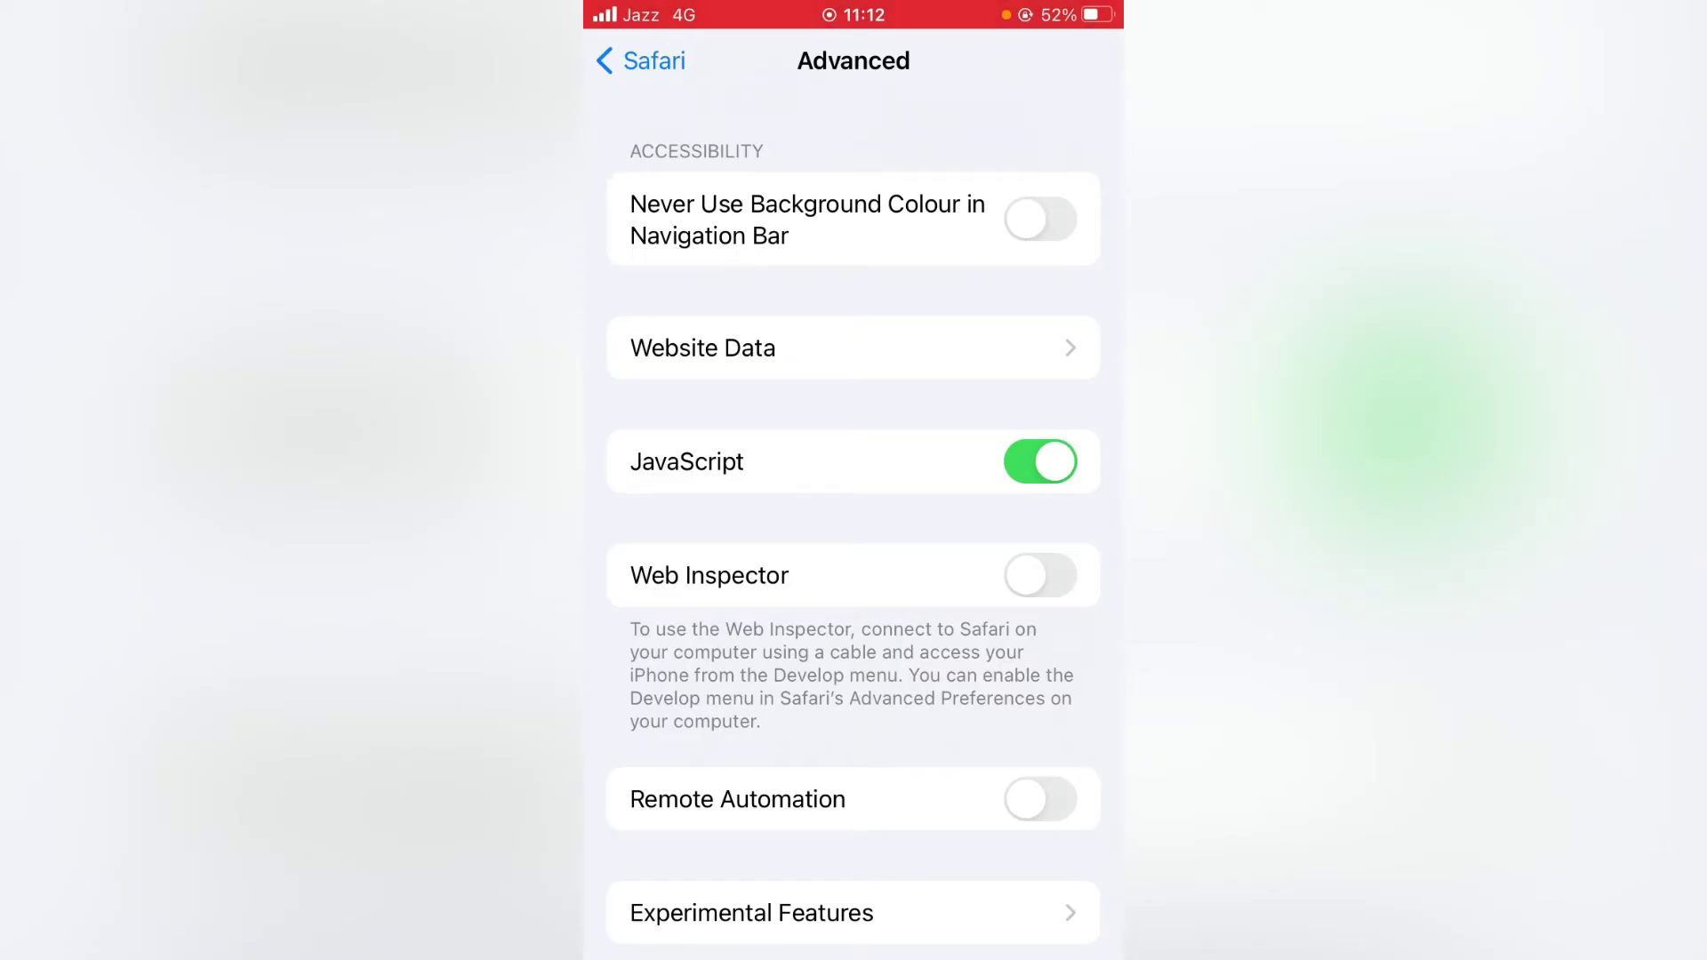
click(853, 348)
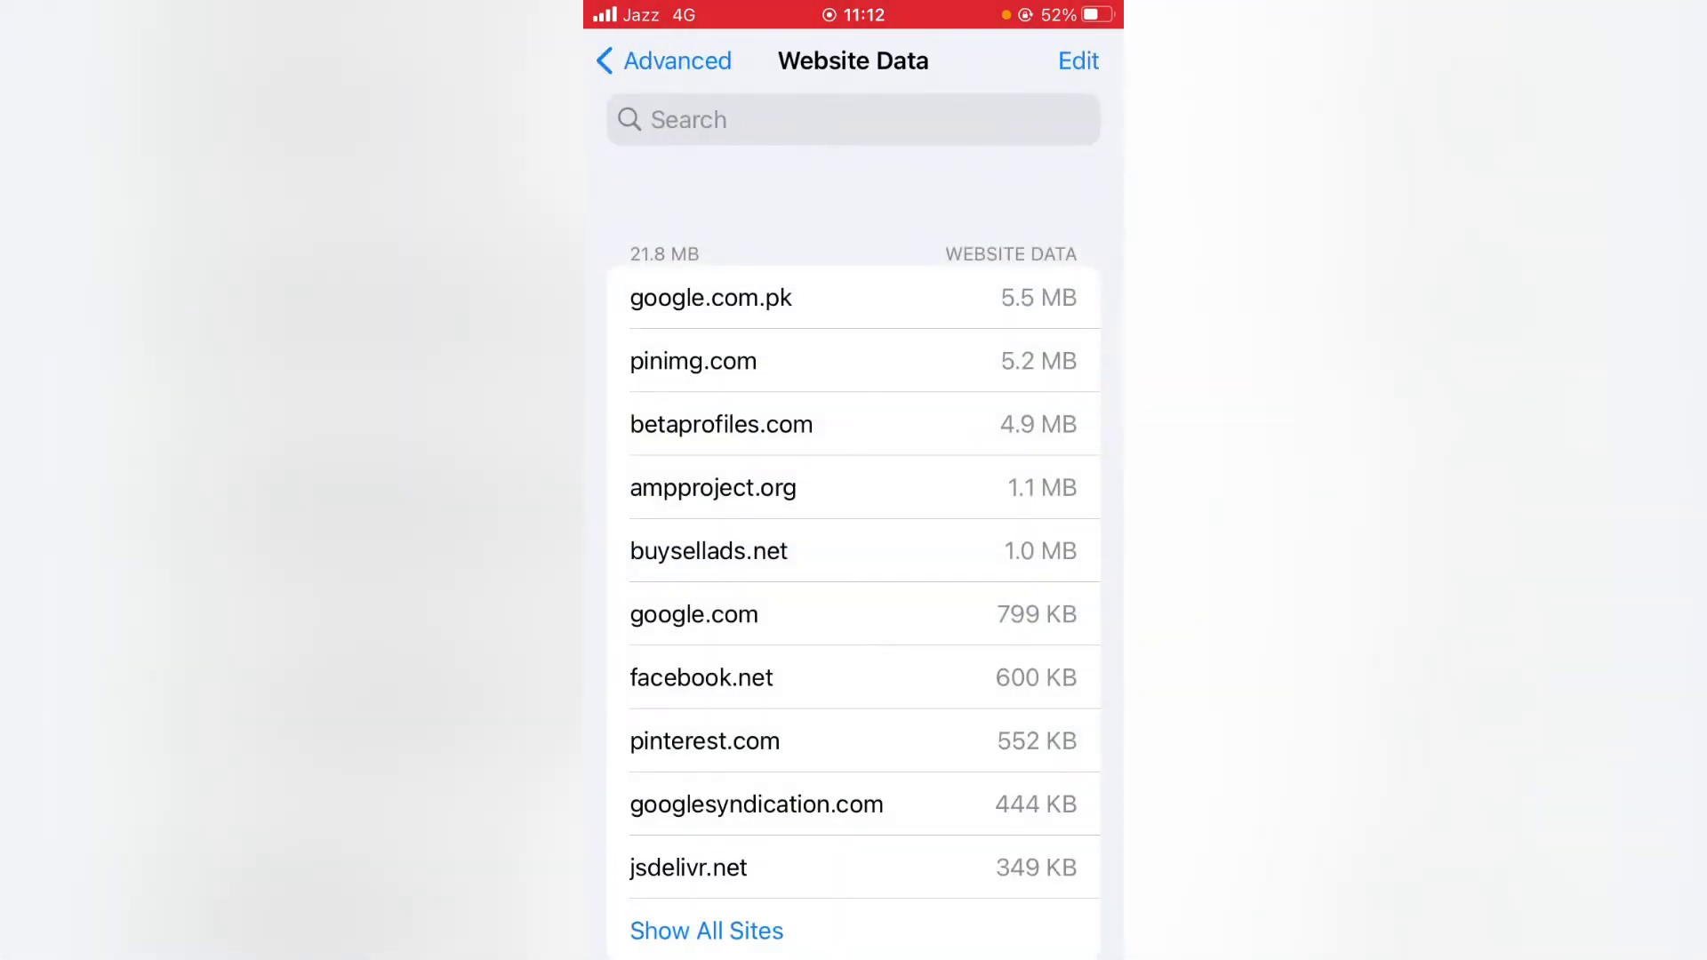
scroll(854, 533, down, 4)
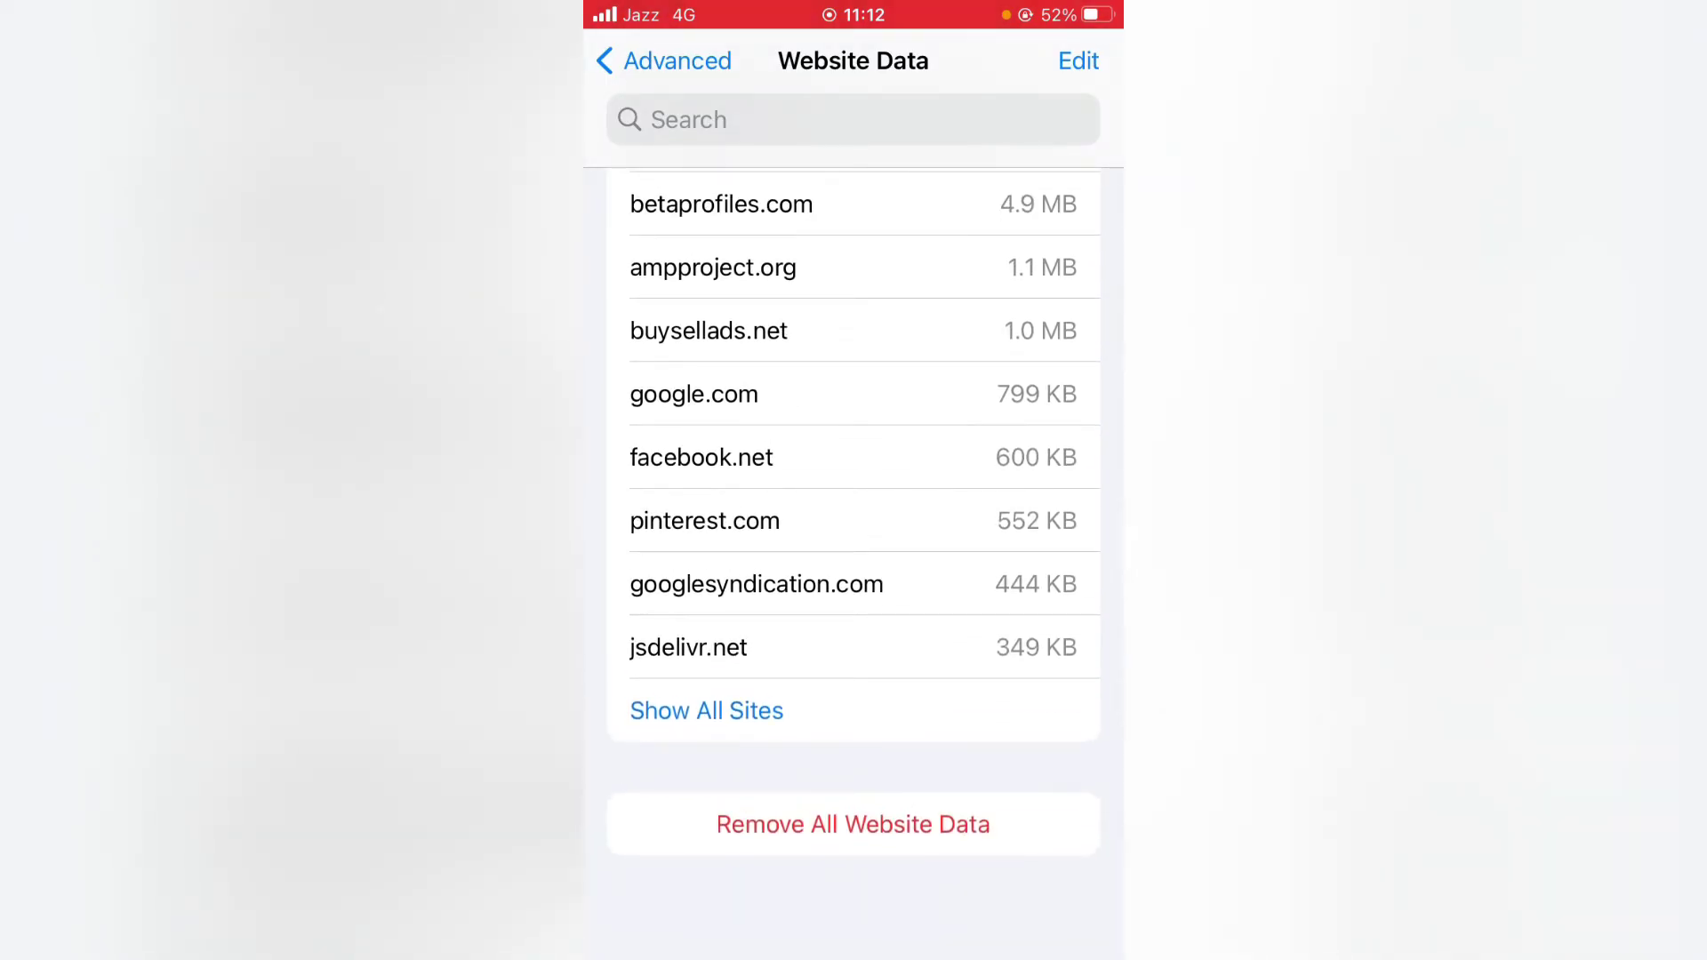
click(852, 823)
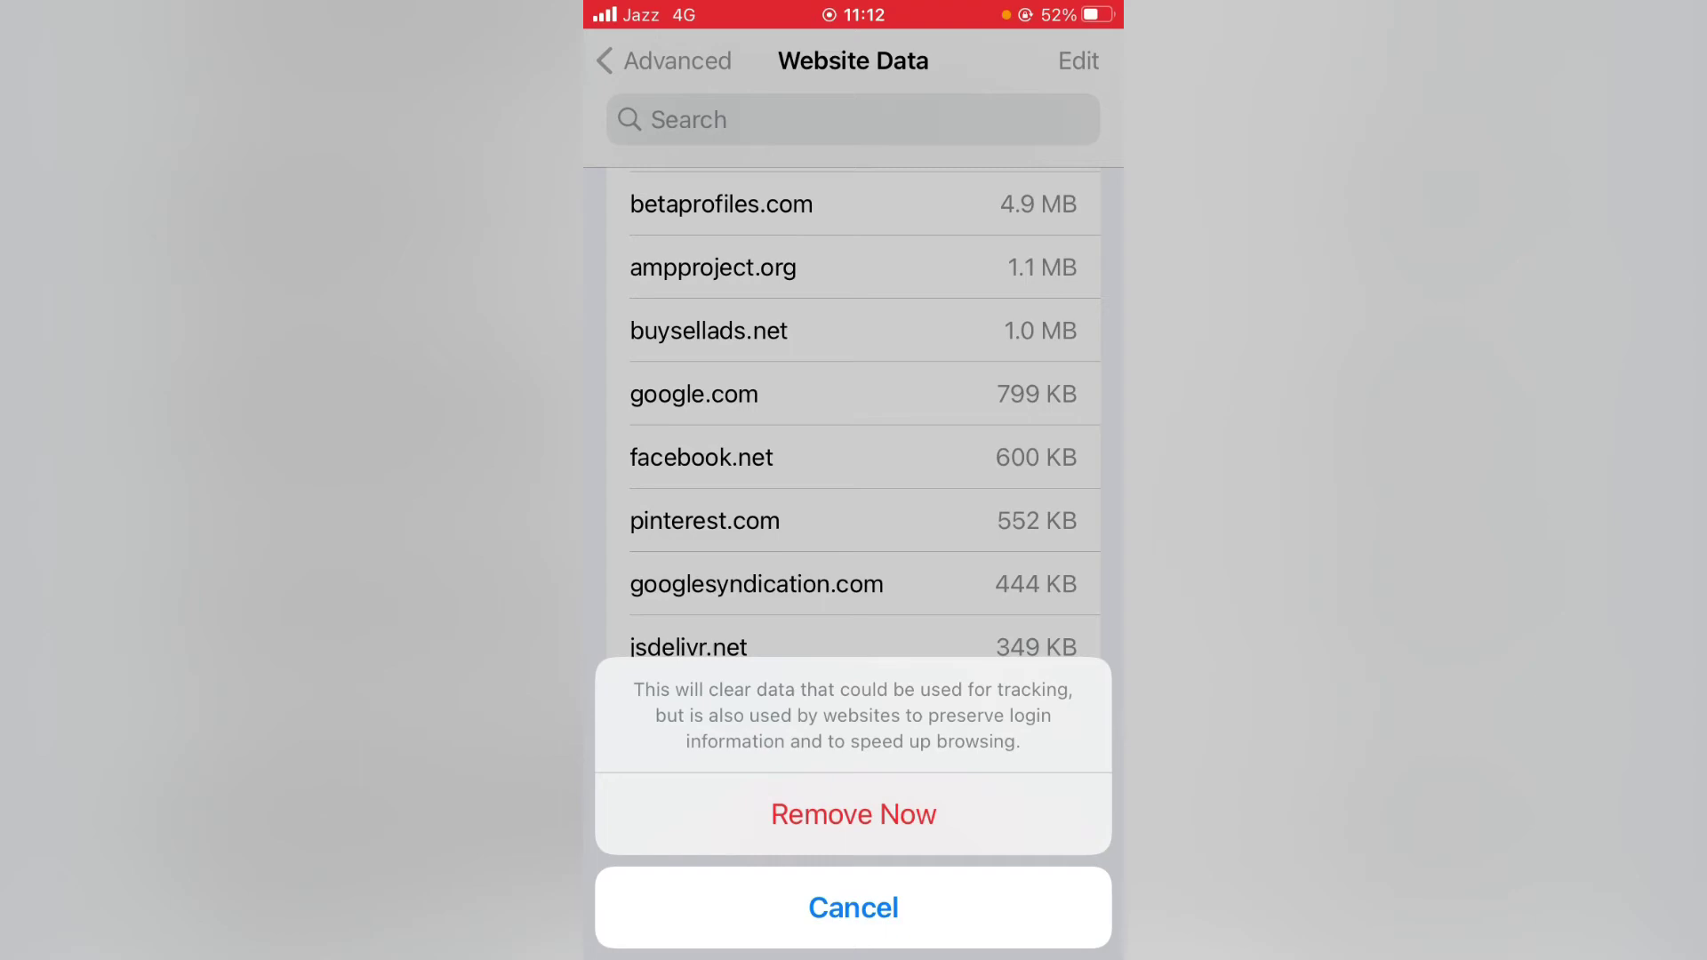
click(854, 814)
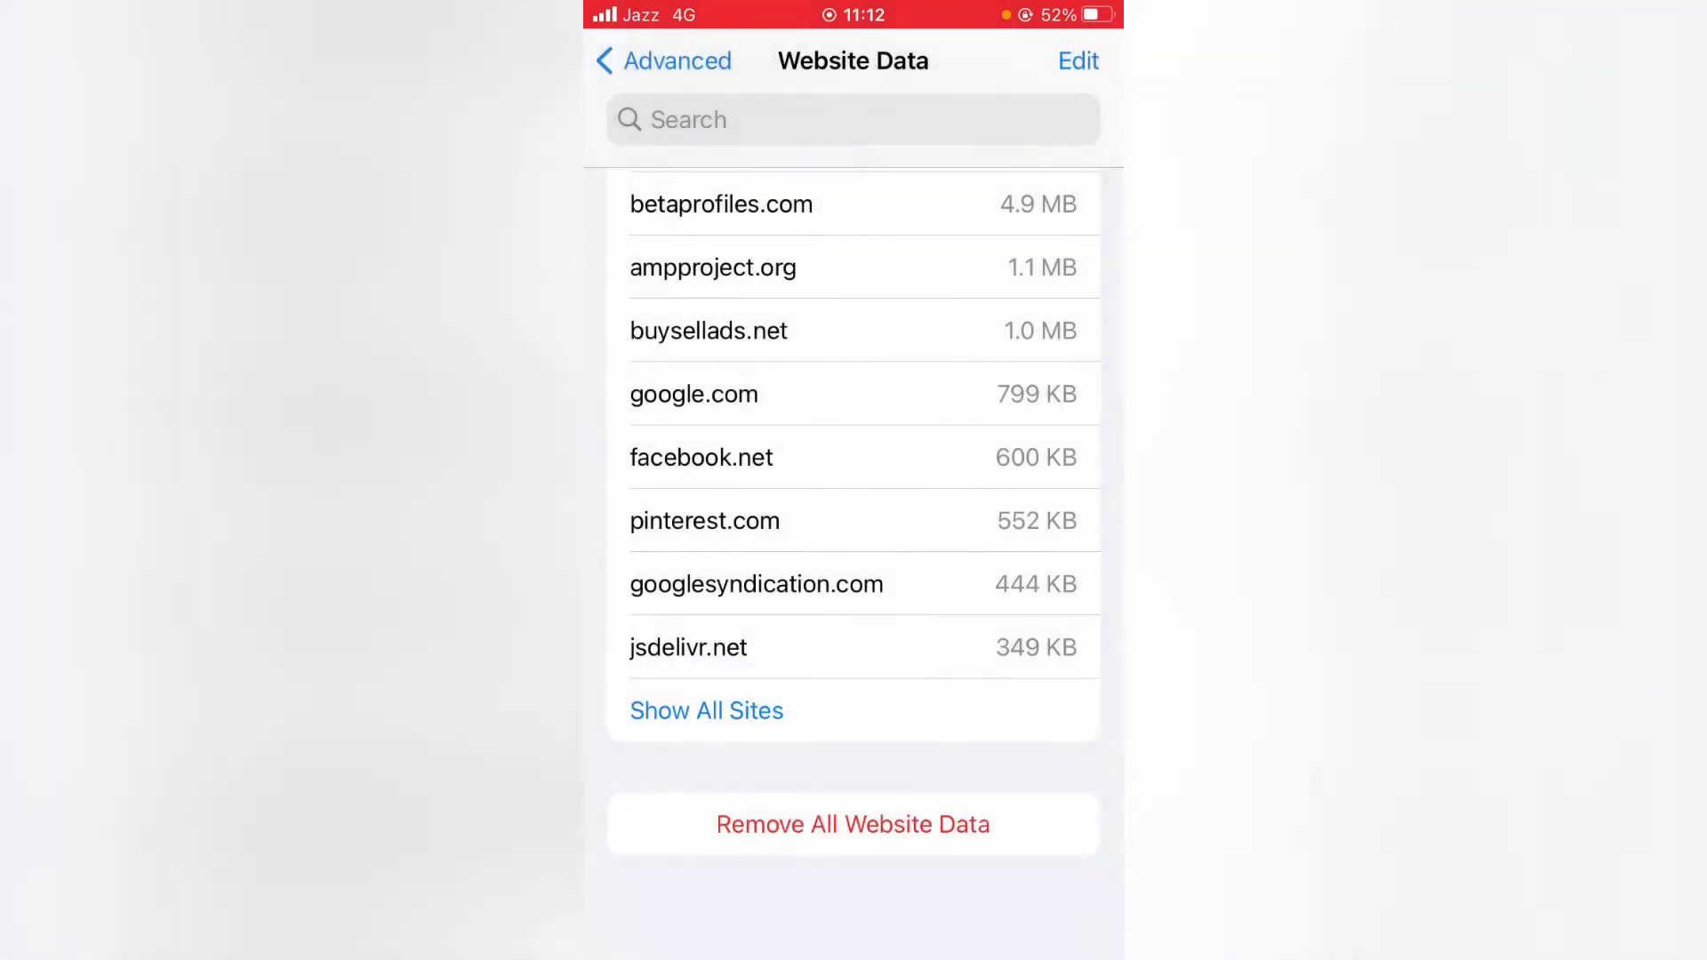
click(664, 59)
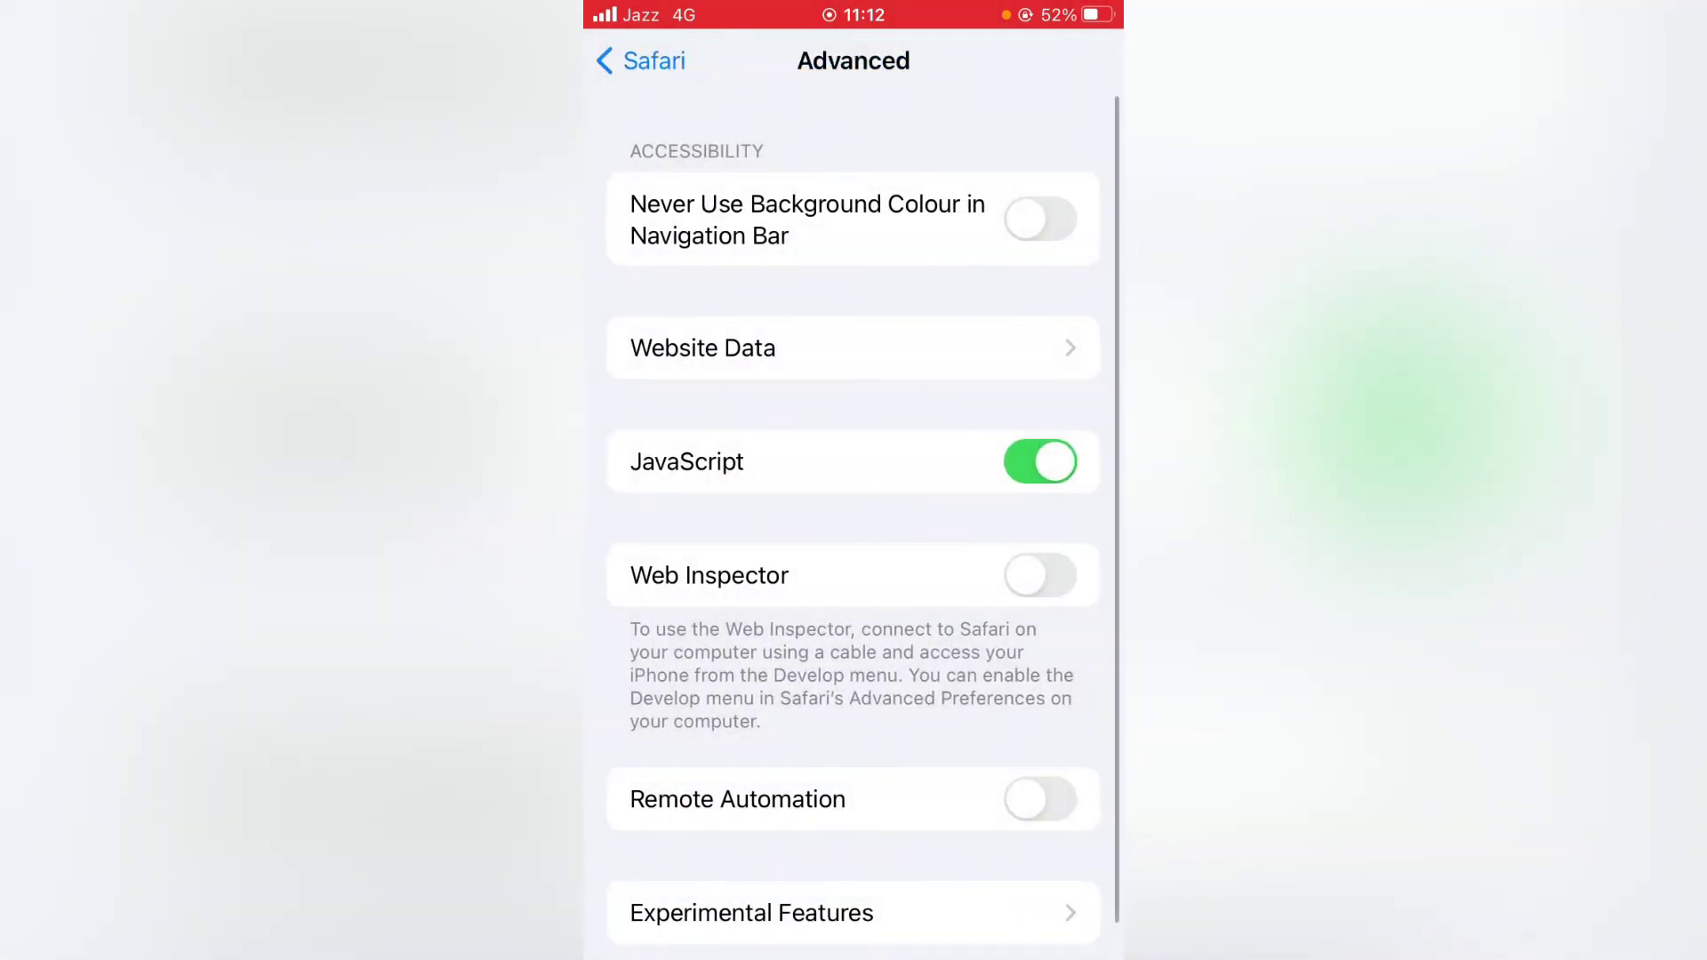
Step: Confirm Clear History and Website Data for Safari, then return to the main Settings list
click(641, 60)
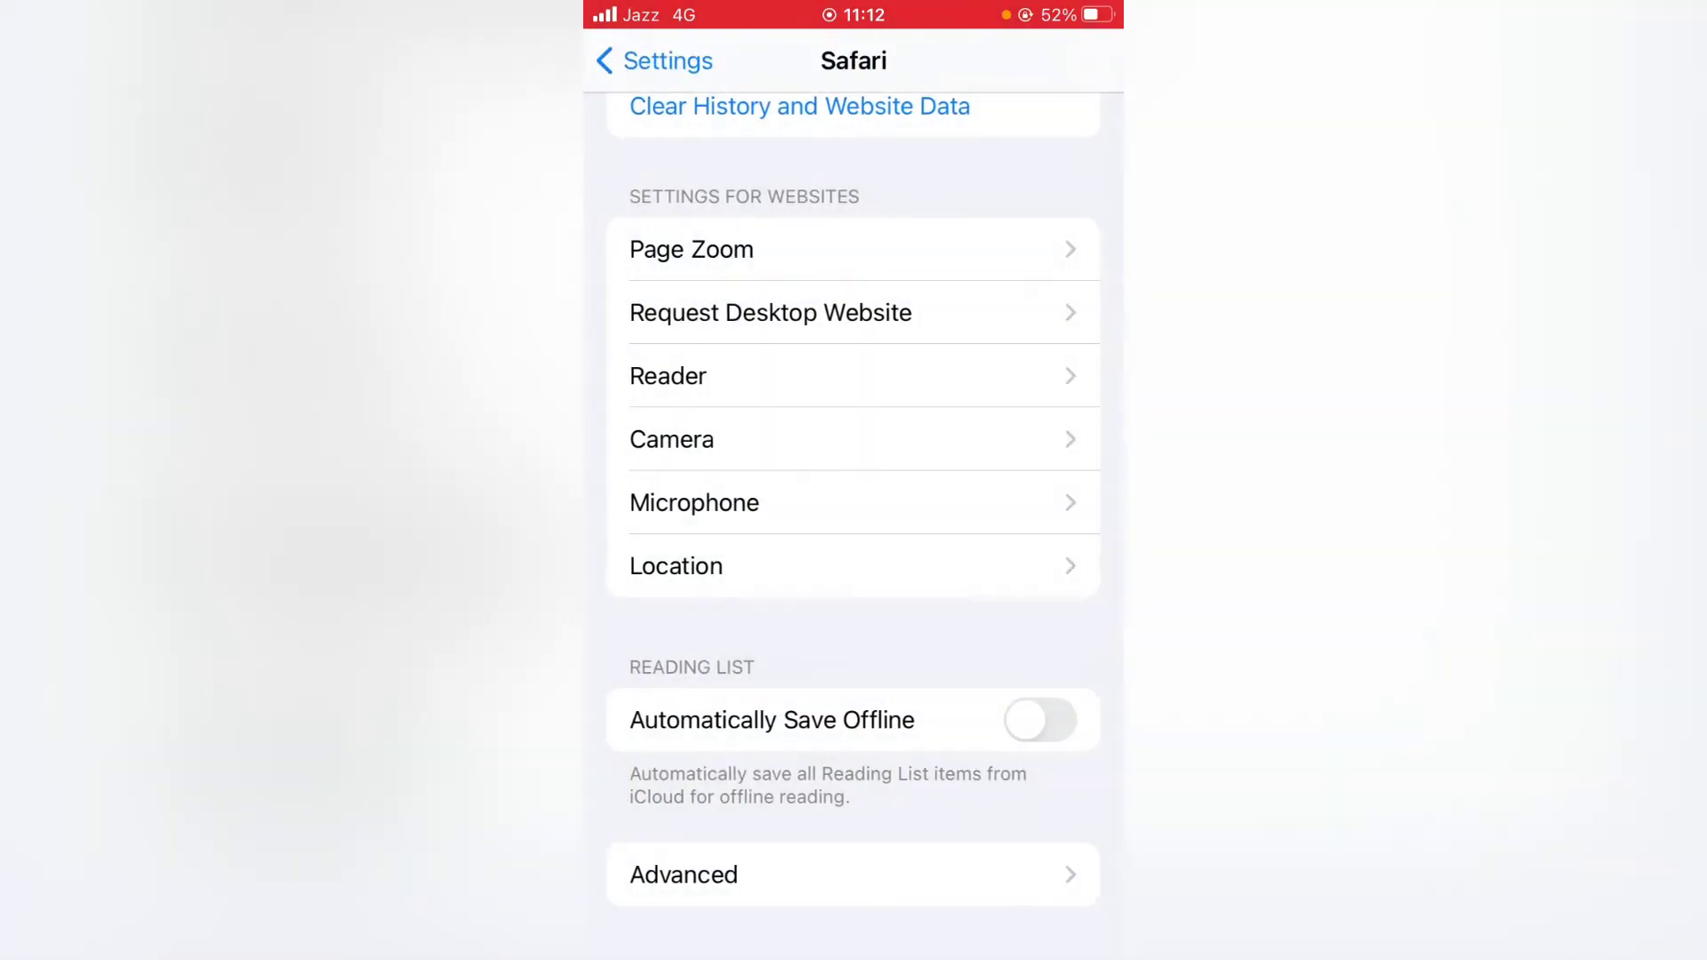
scroll(854, 533, up, 5)
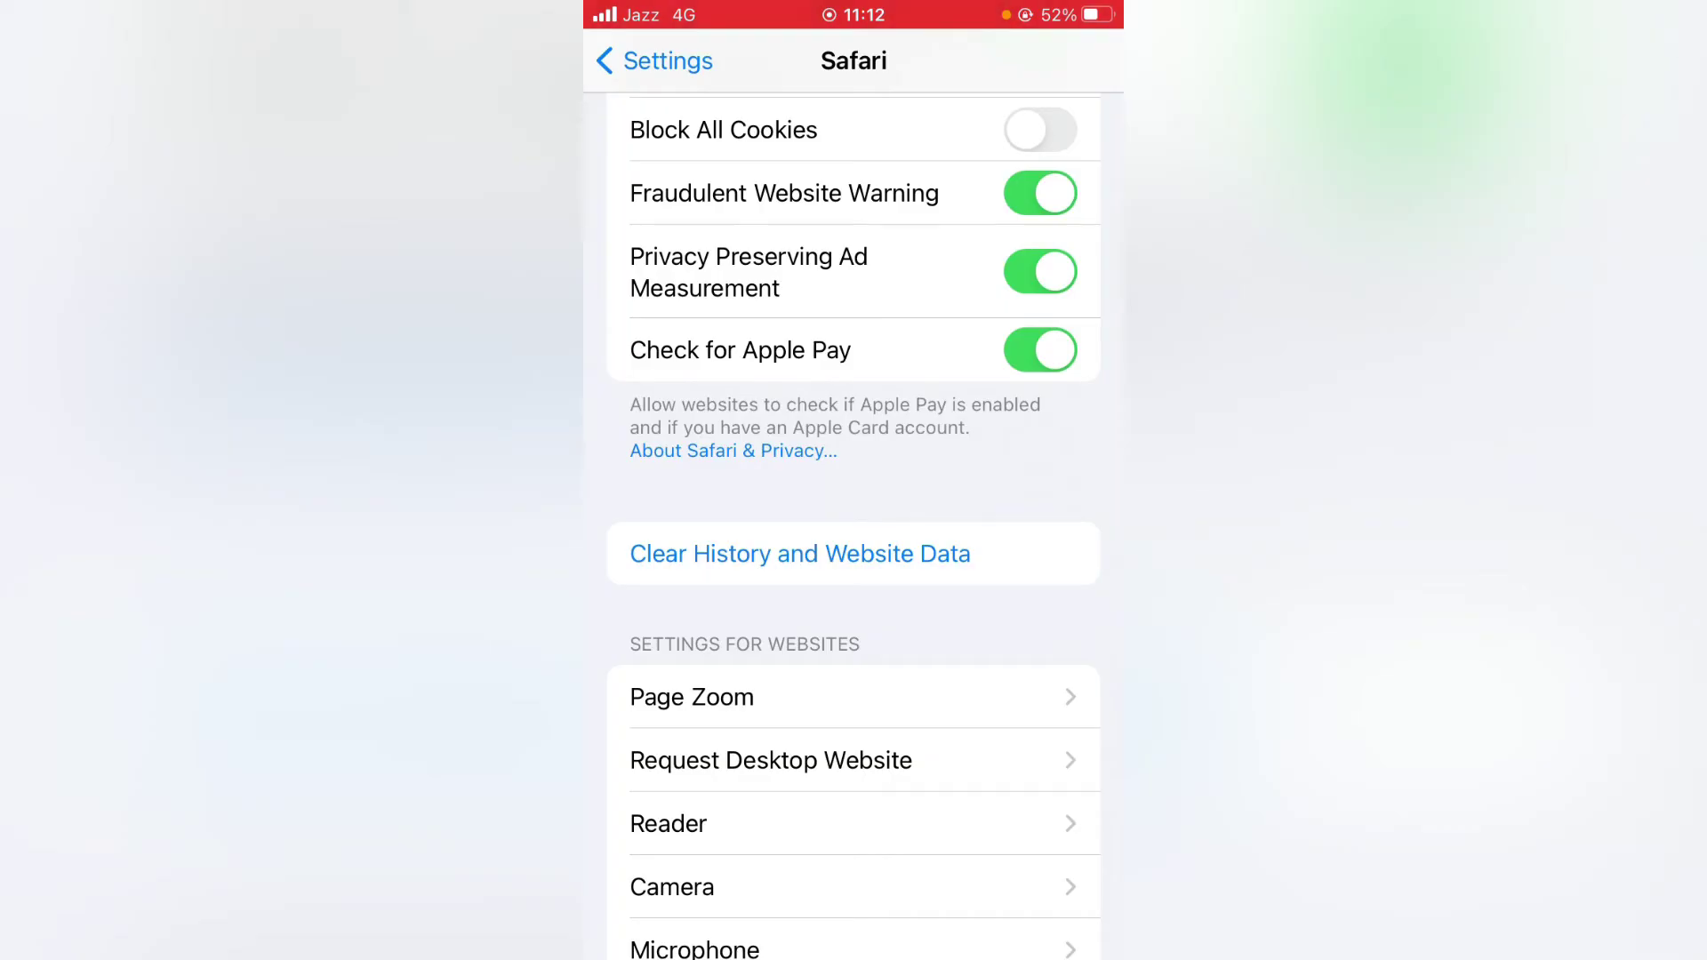
click(800, 554)
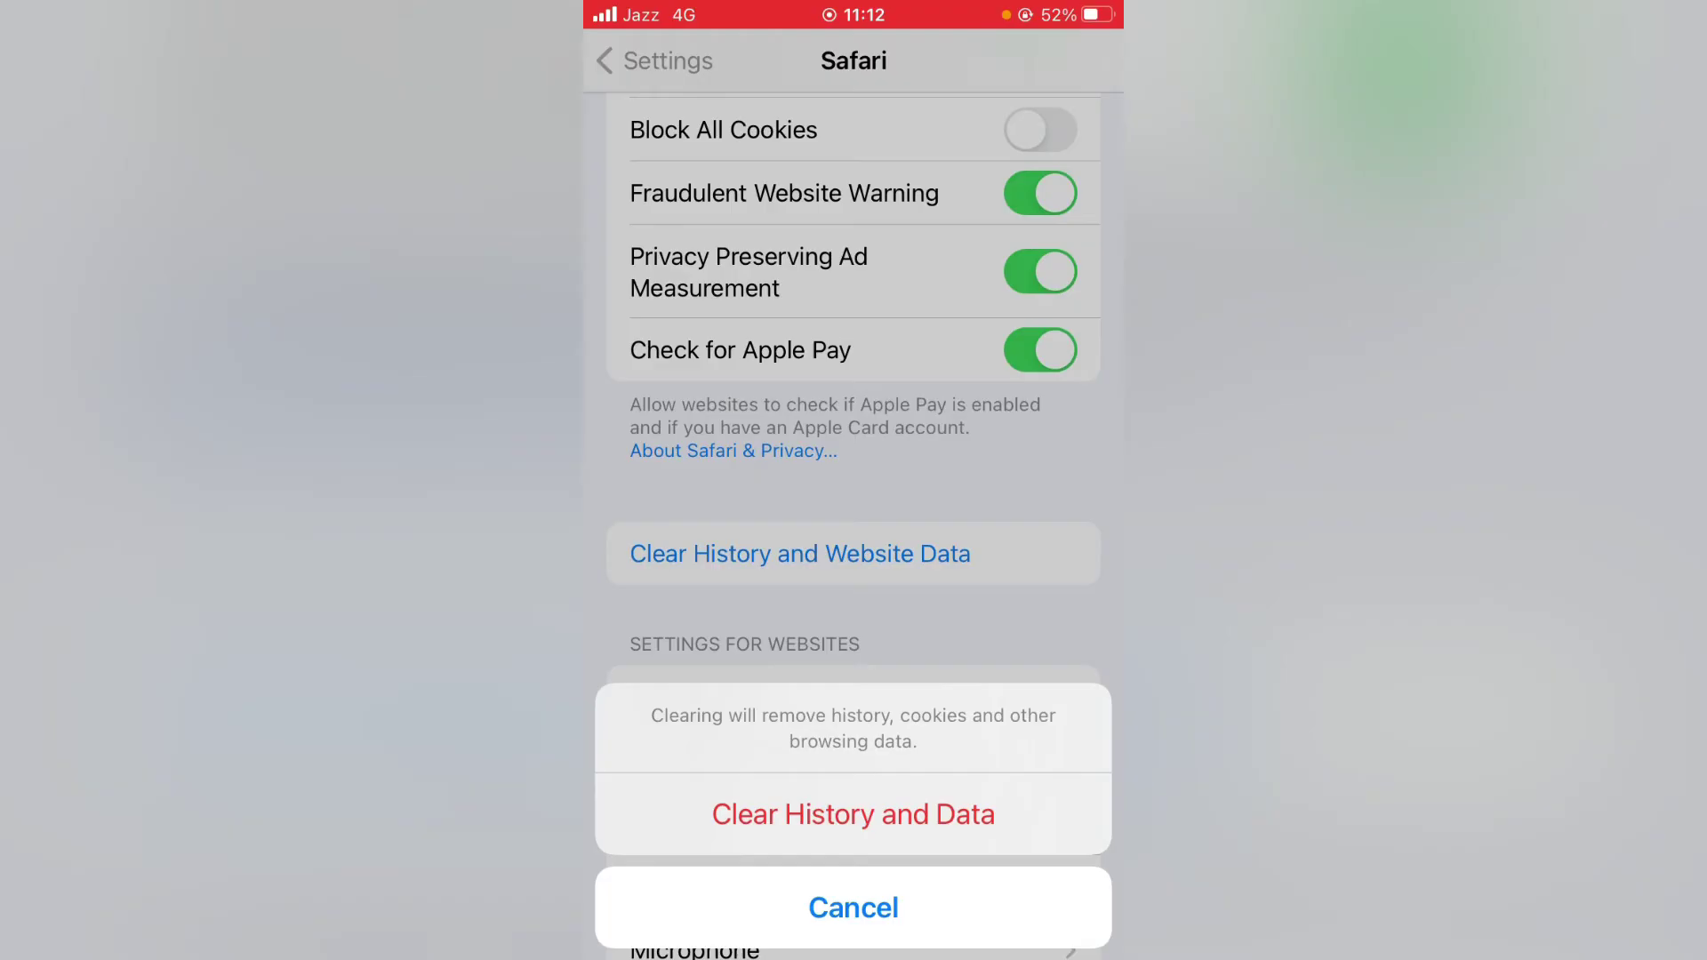
click(854, 815)
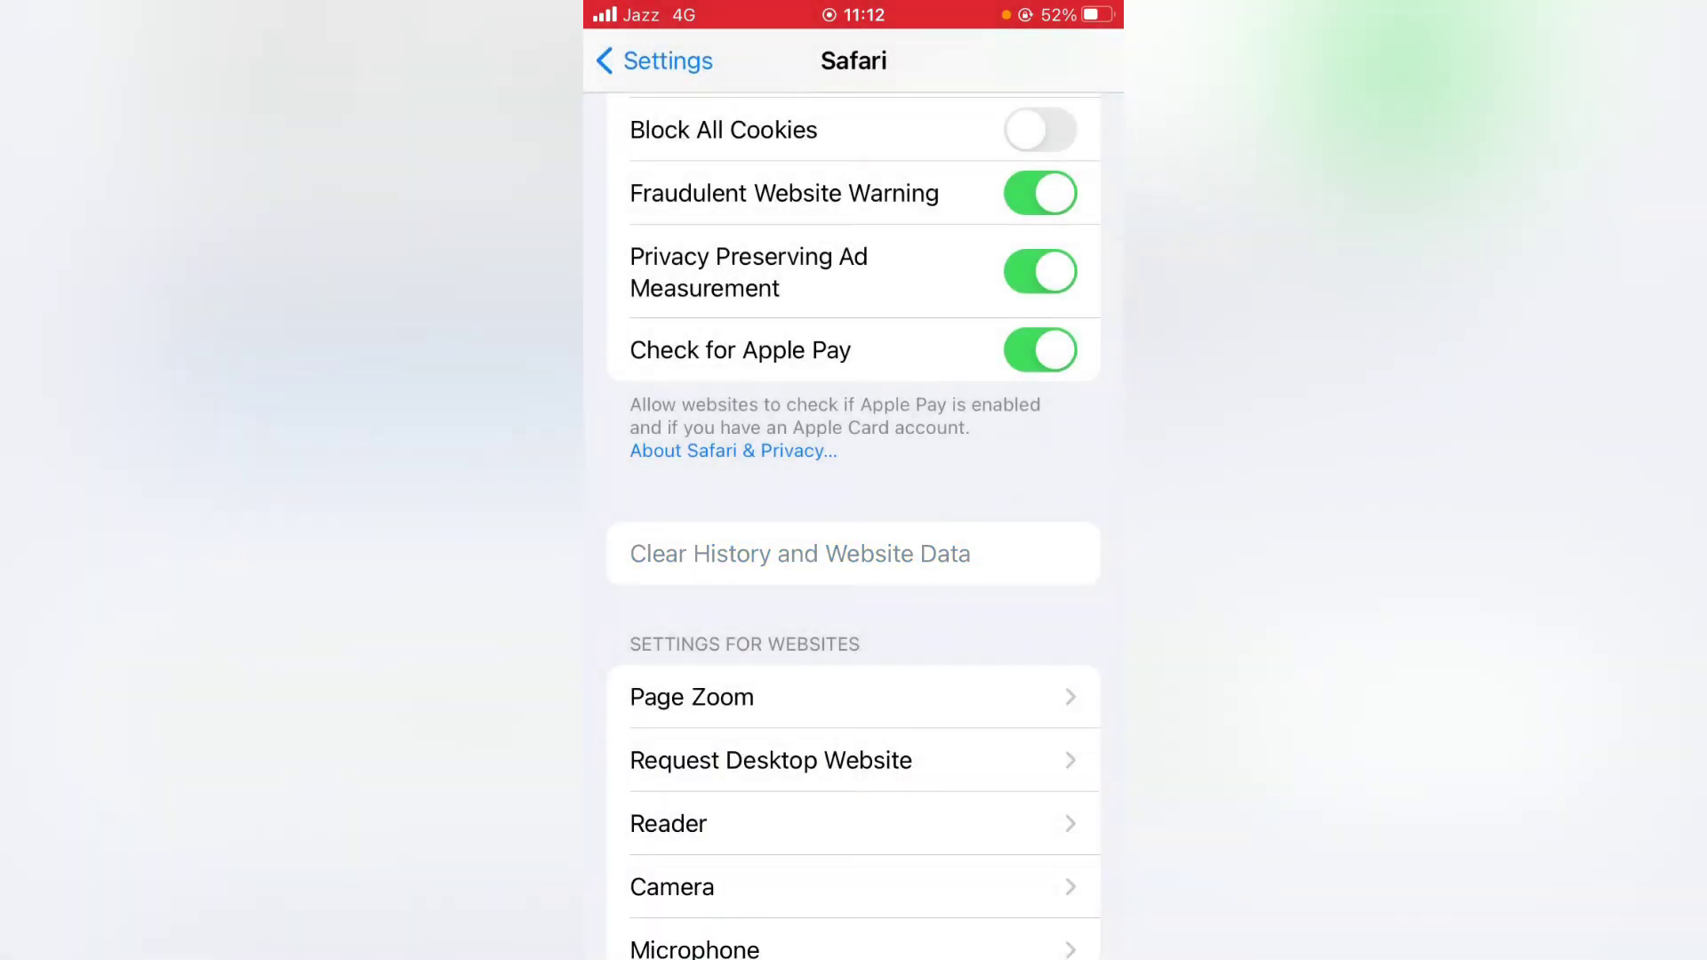
click(654, 60)
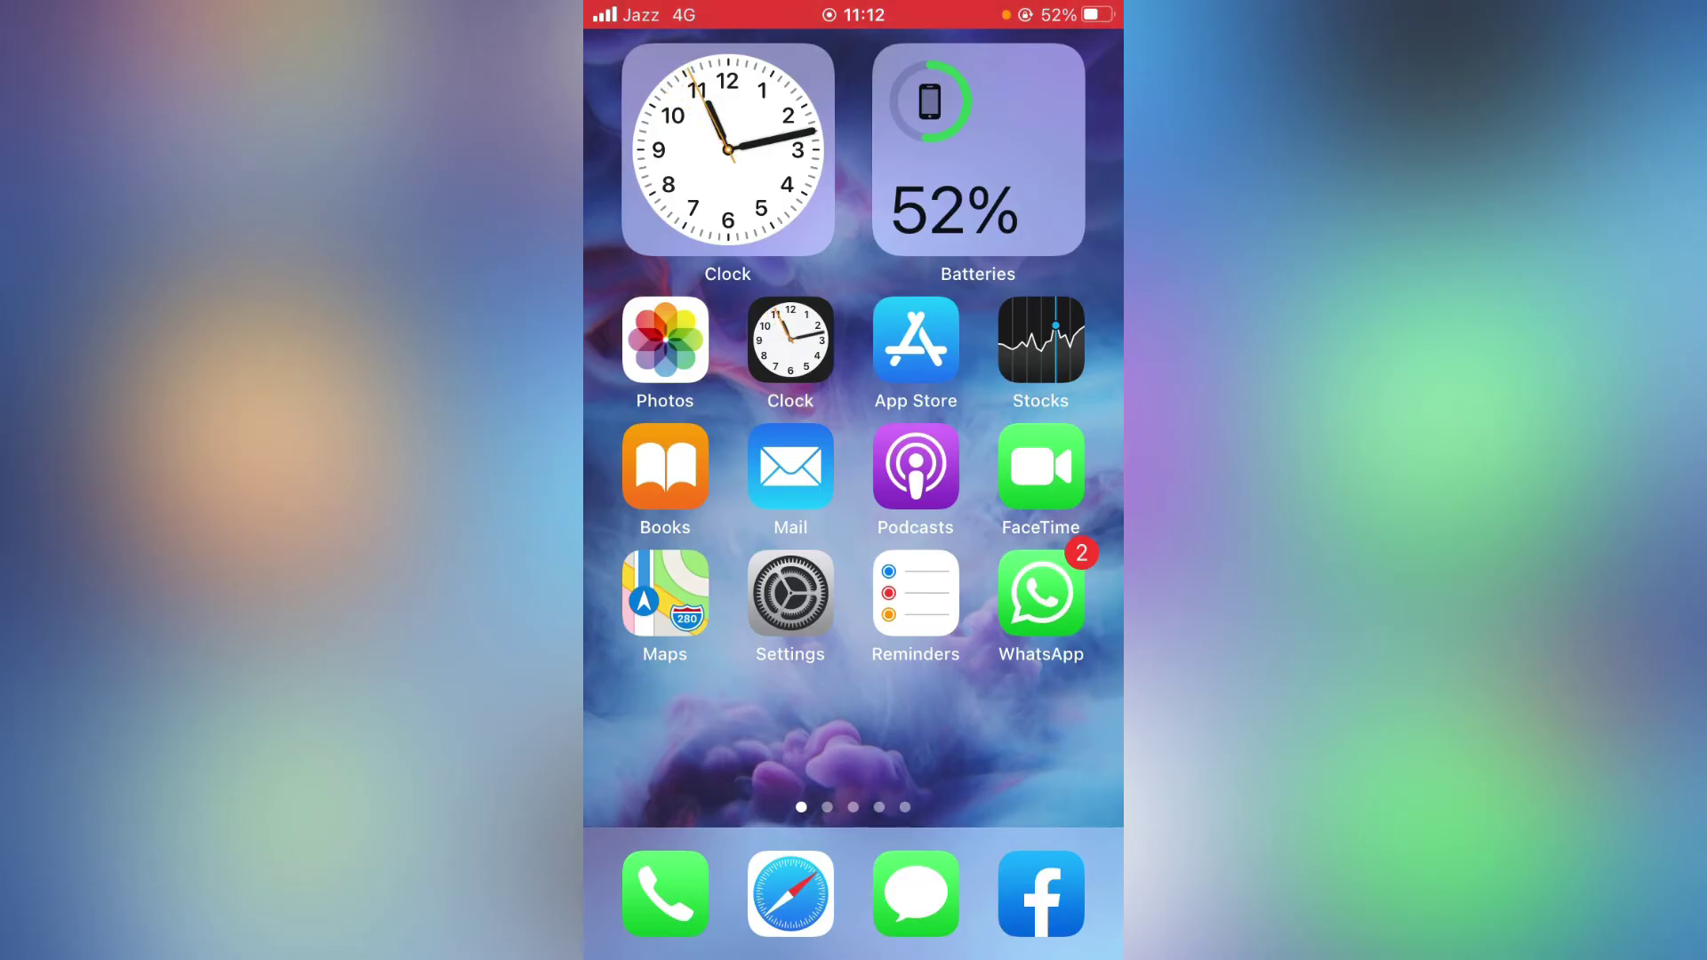
Step: Choose Reset Network Settings under Settings > General > Reset
click(790, 597)
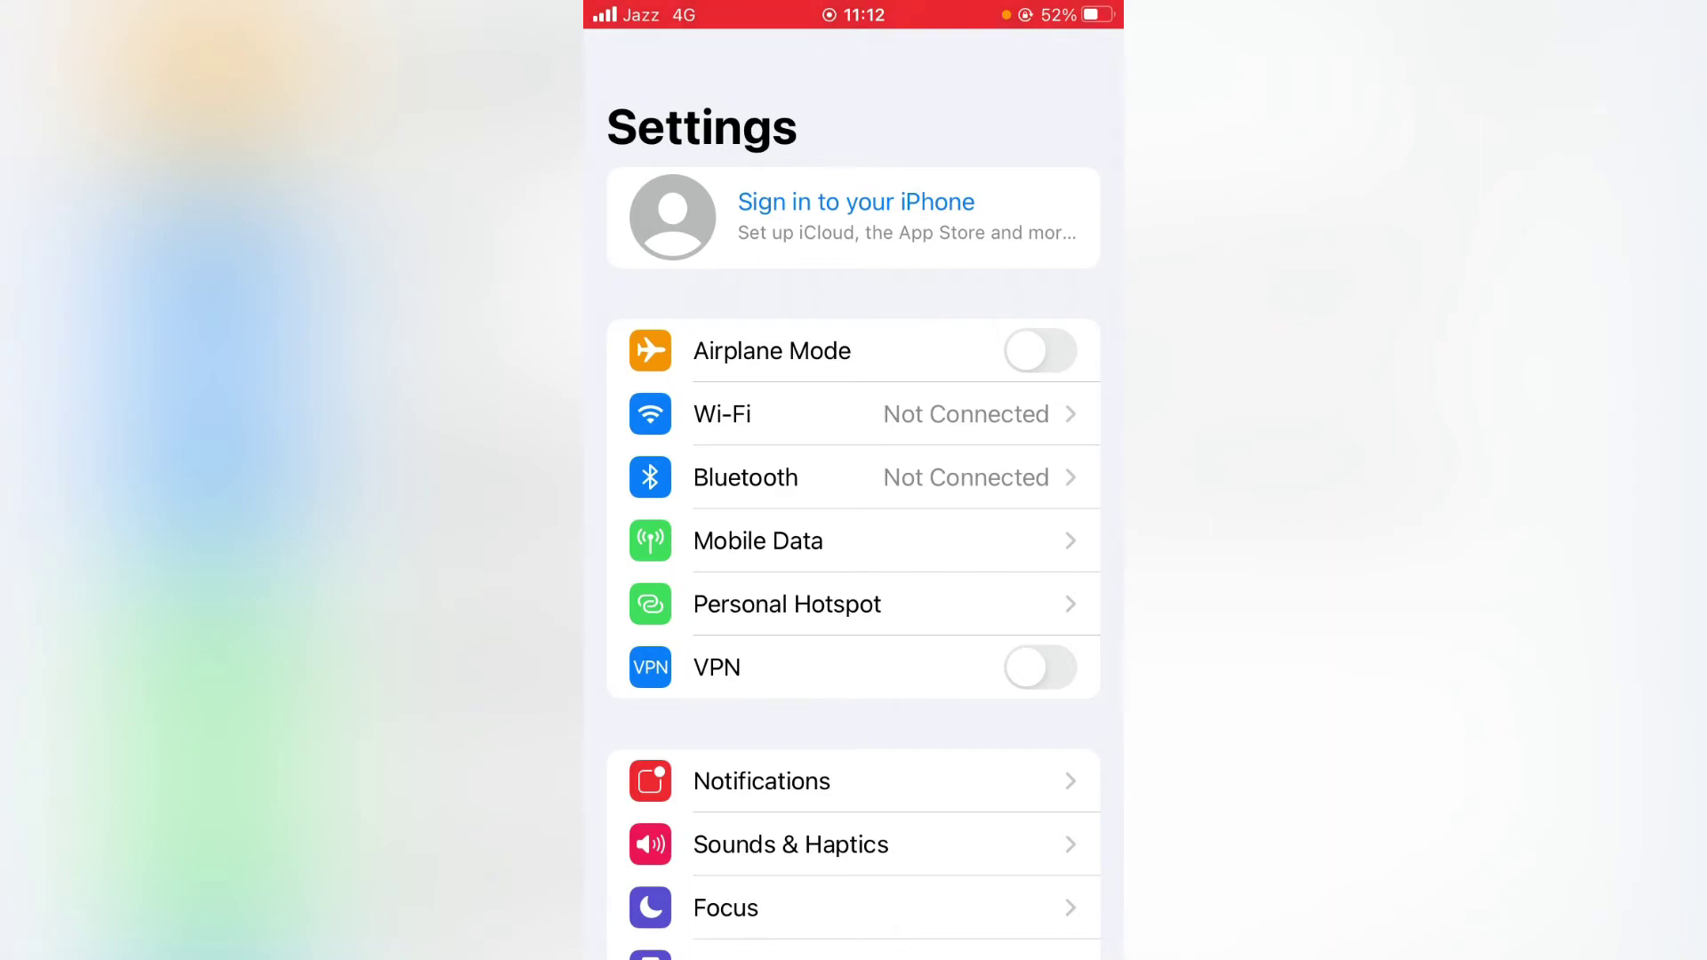
scroll(853, 534, down, 5)
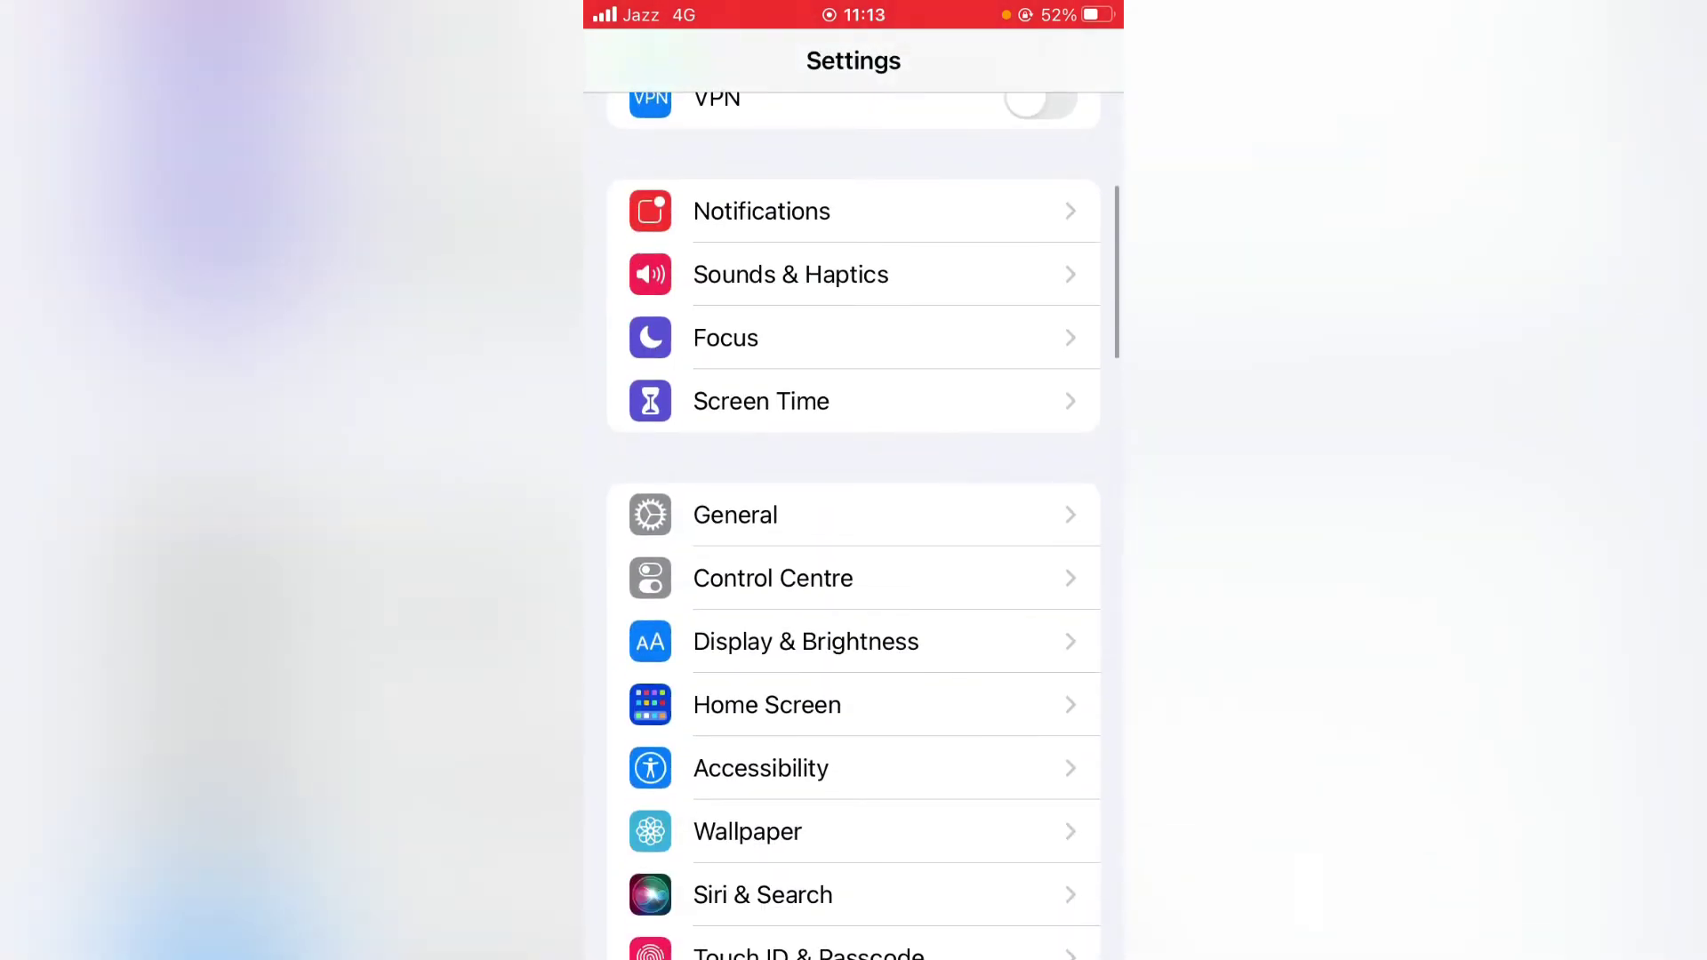
click(854, 515)
scroll(854, 534, down, 5)
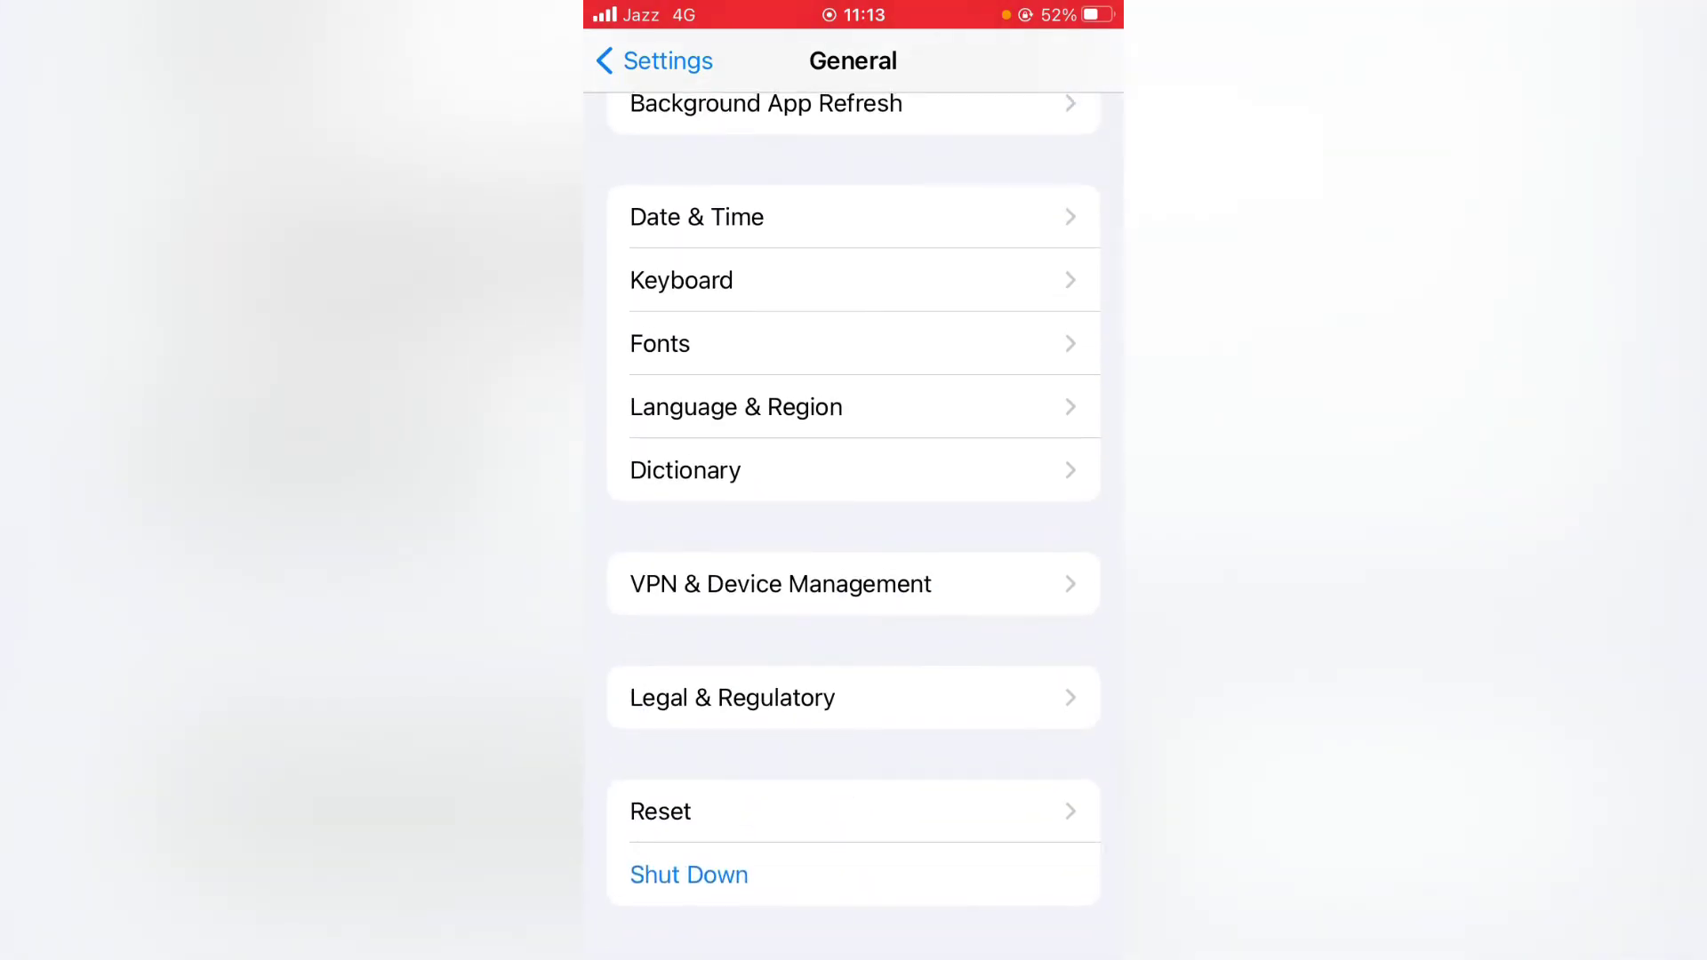
click(854, 812)
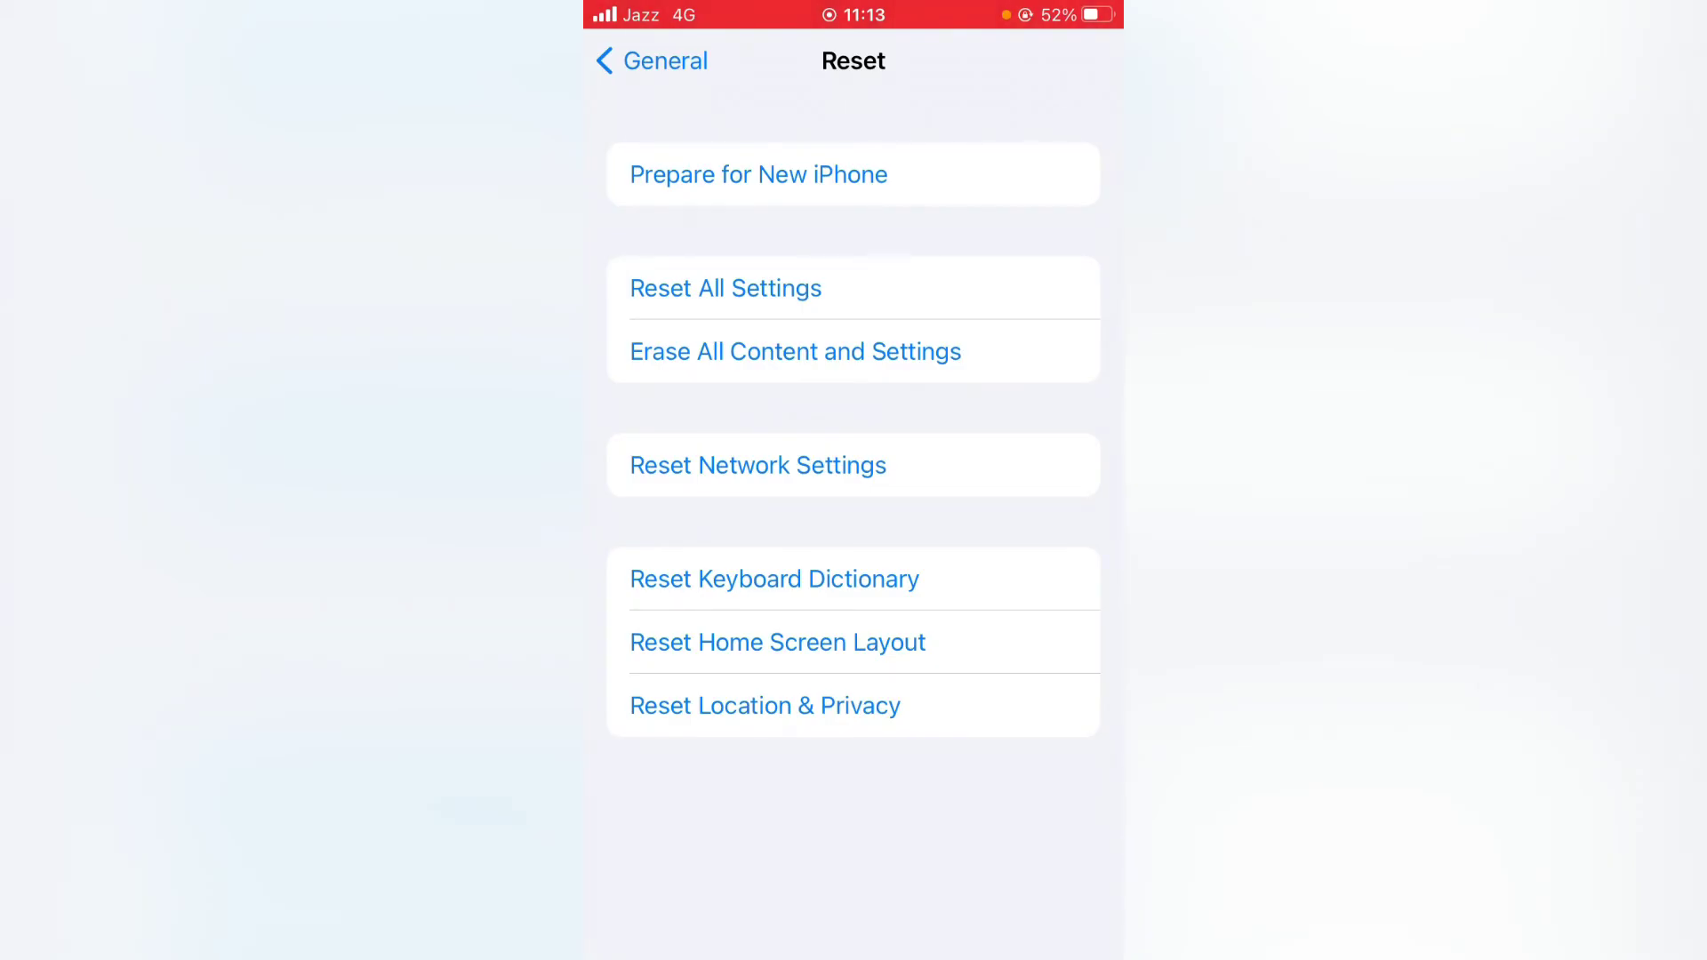
click(854, 464)
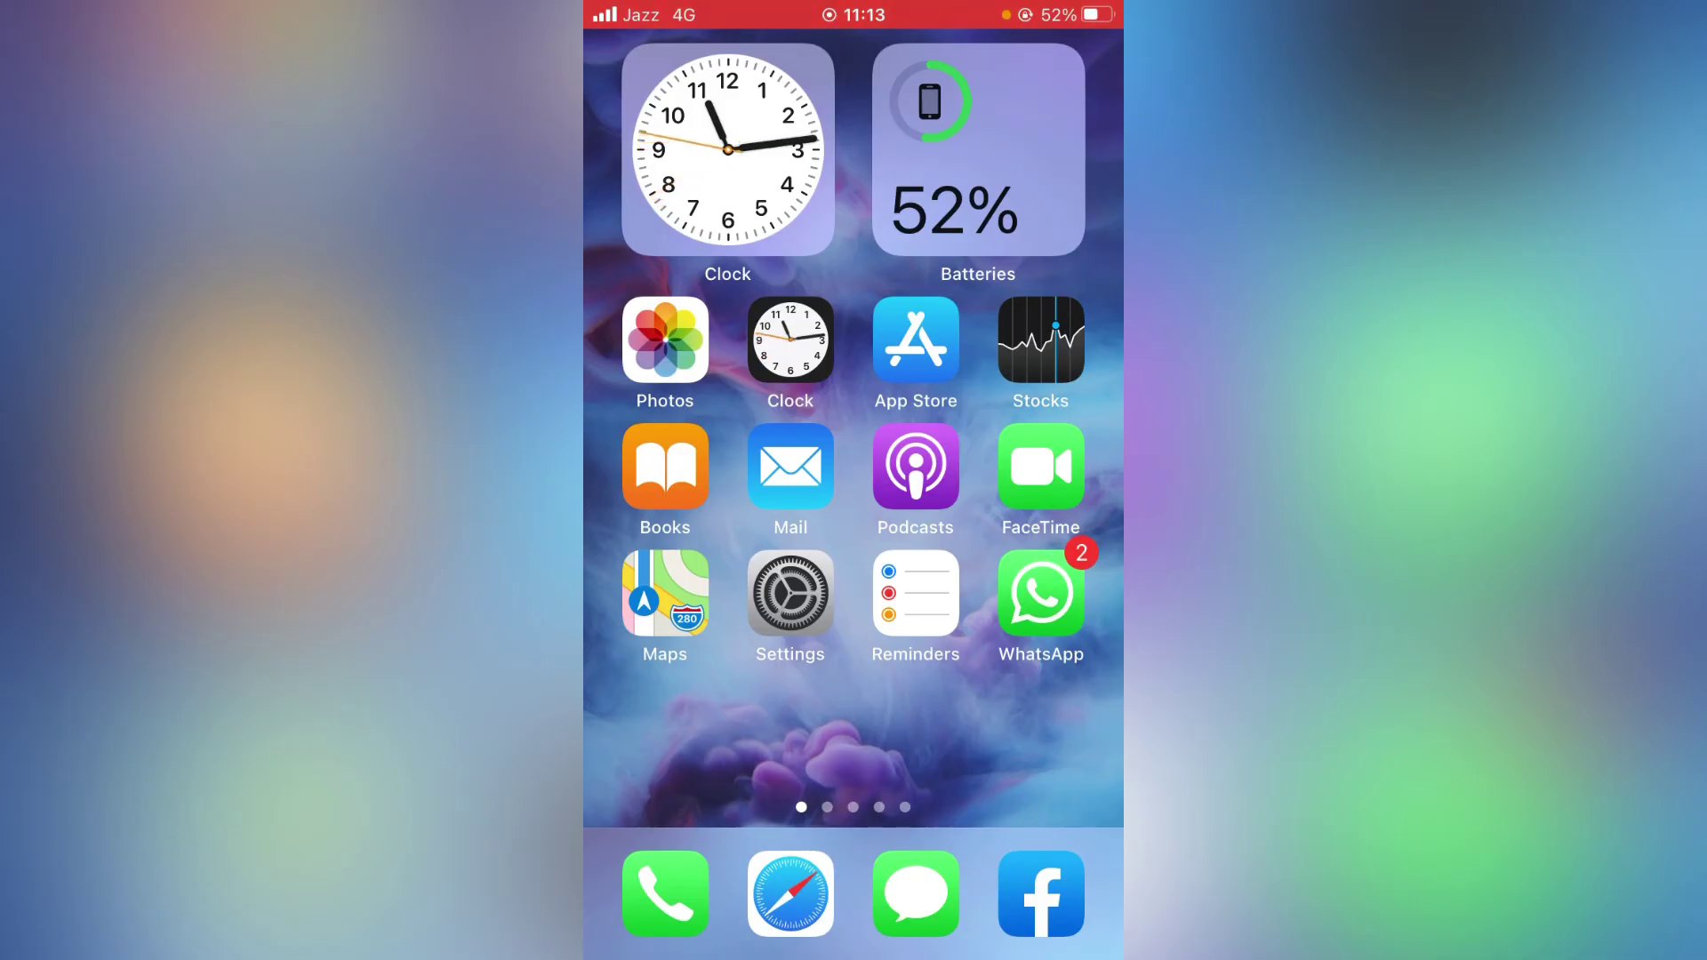
Step: Turn on Safari's toggle in the Settings > Mobile Data app list
click(790, 594)
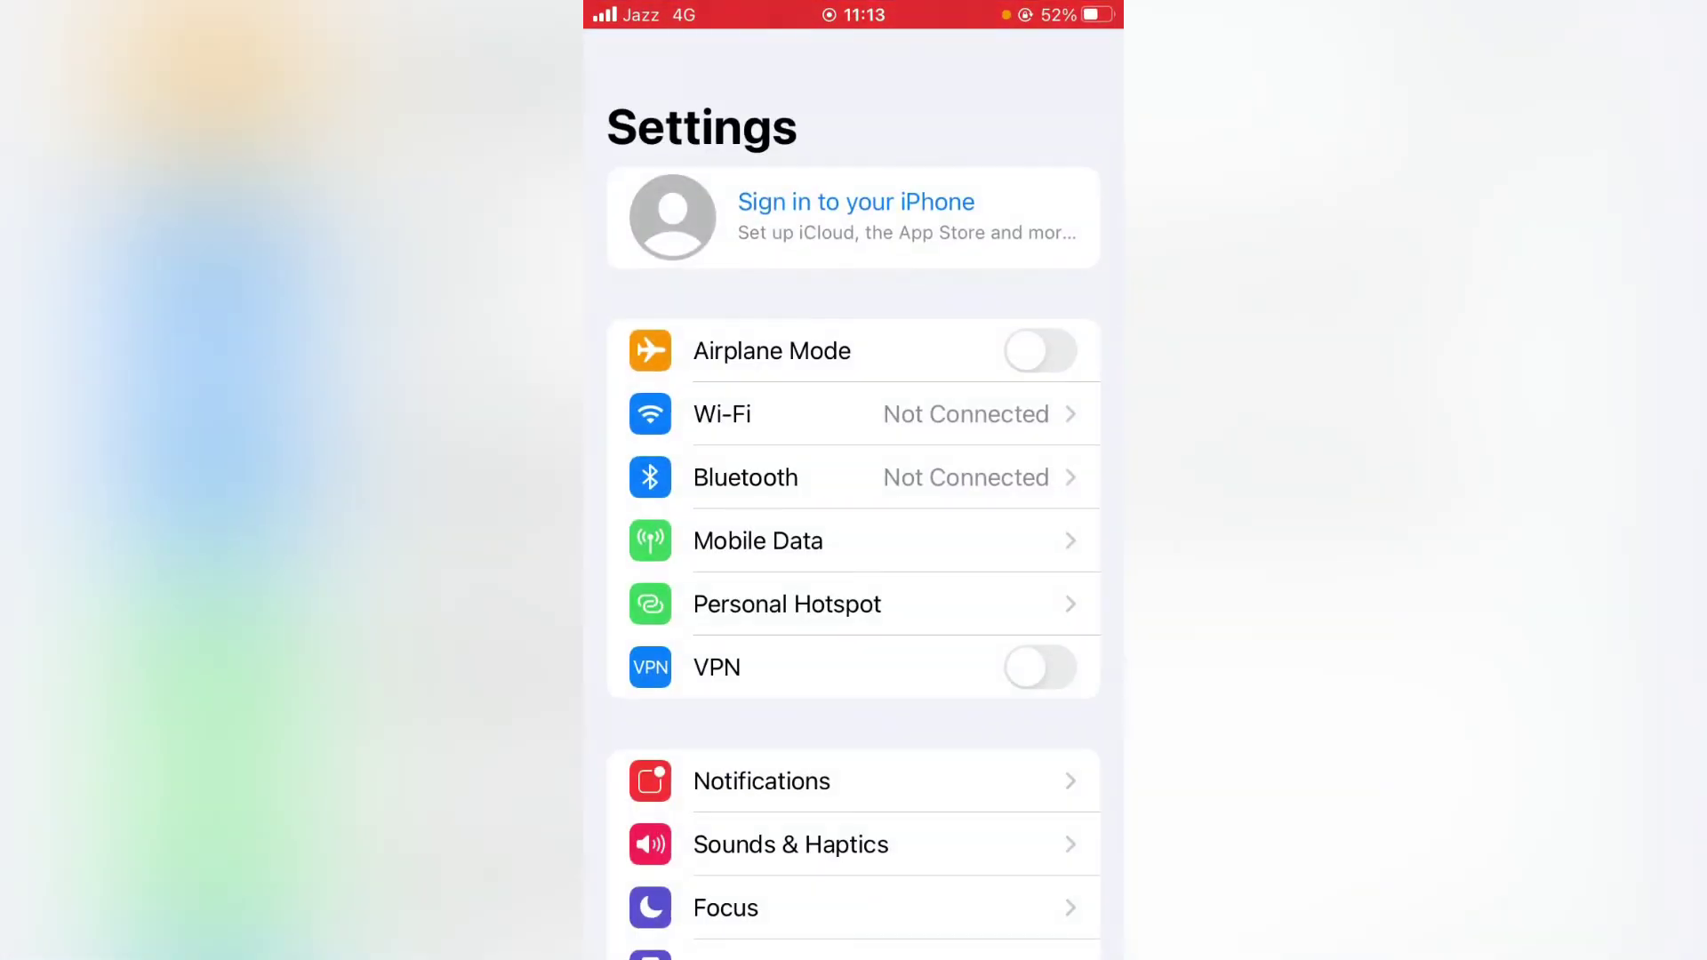
click(854, 541)
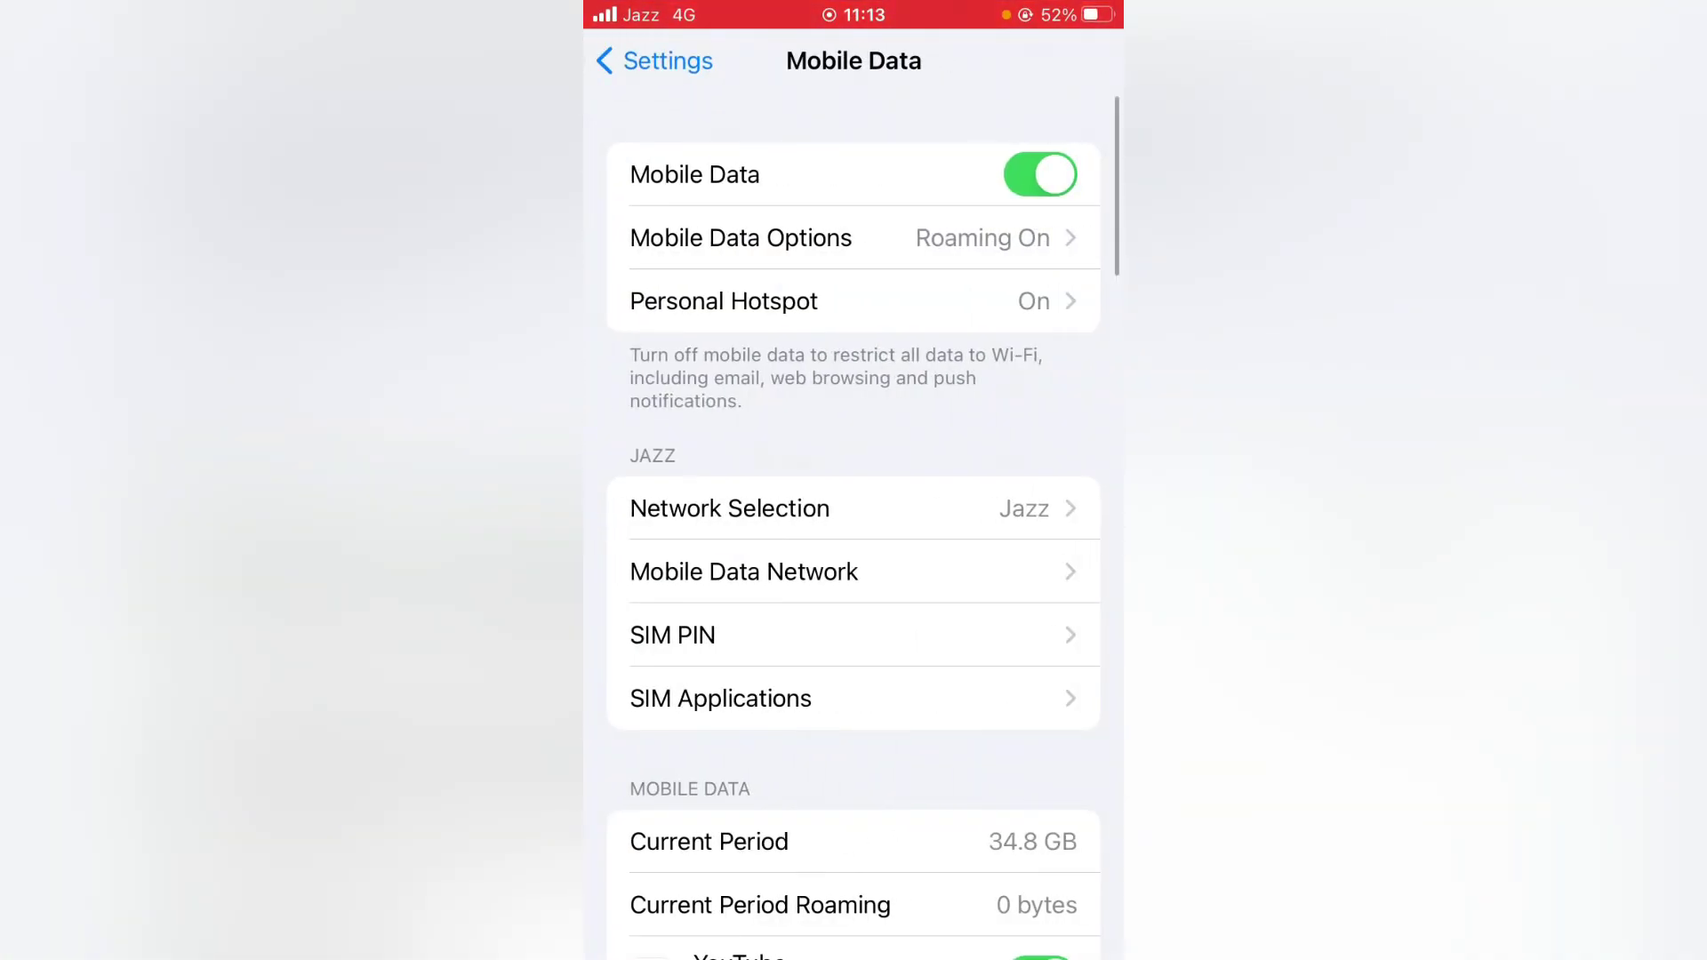
scroll(853, 533, down, 5)
scroll(854, 533, down, 5)
scroll(855, 533, down, 3)
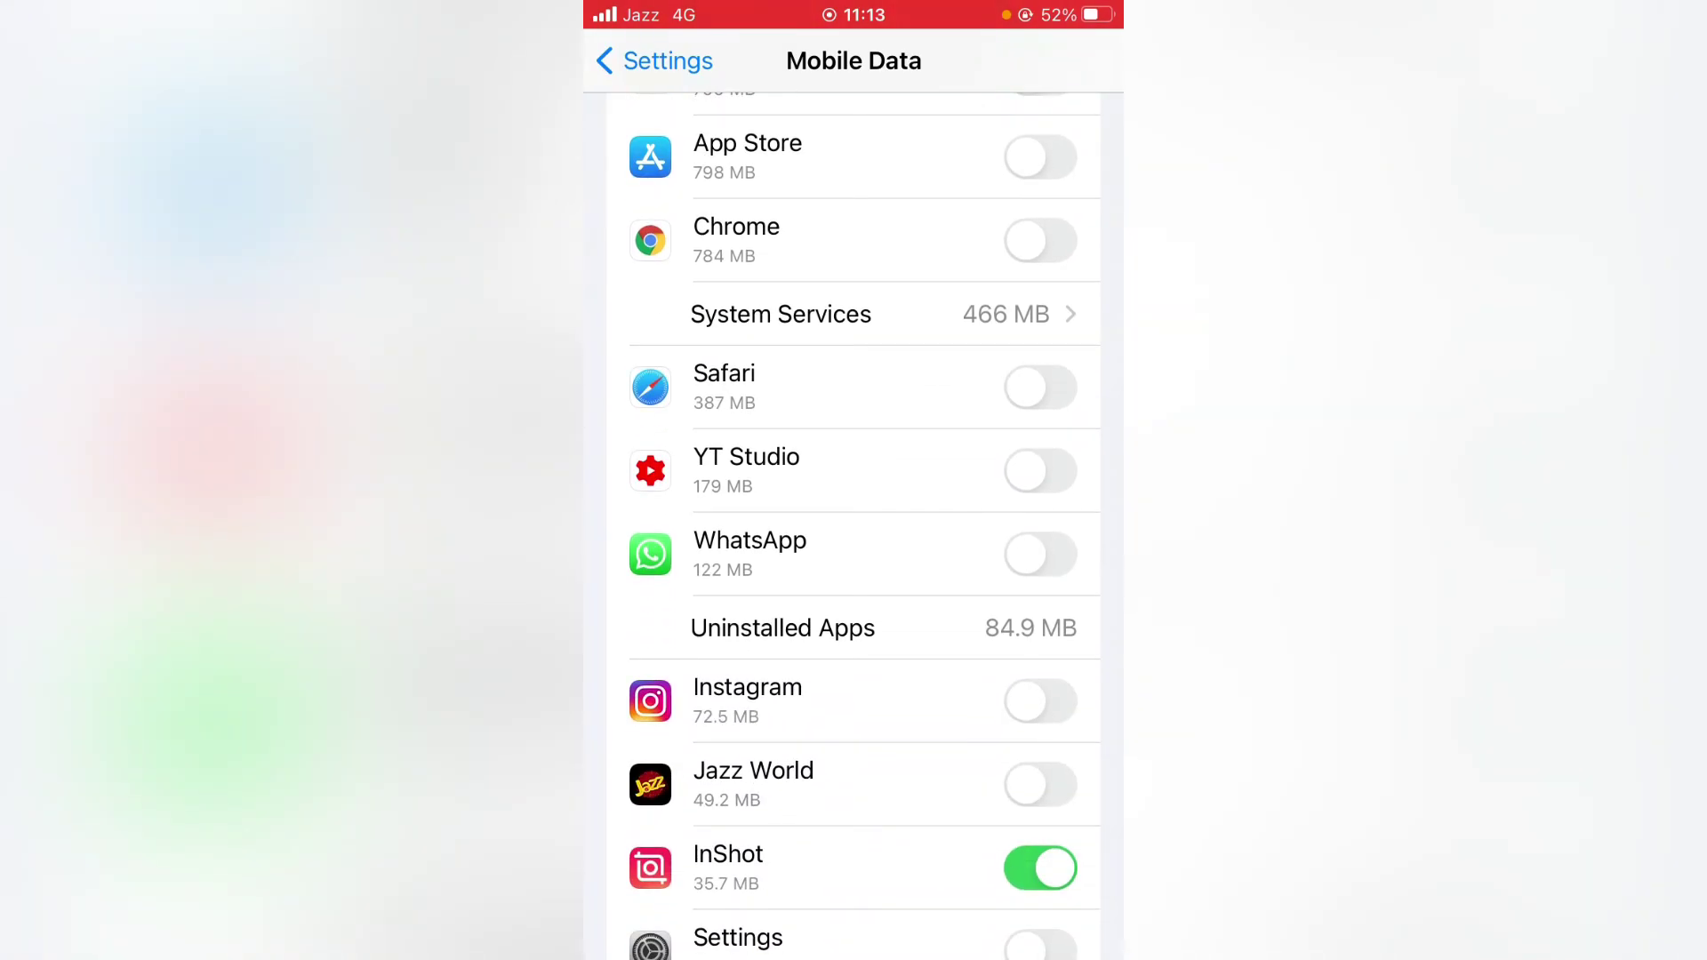
click(1041, 388)
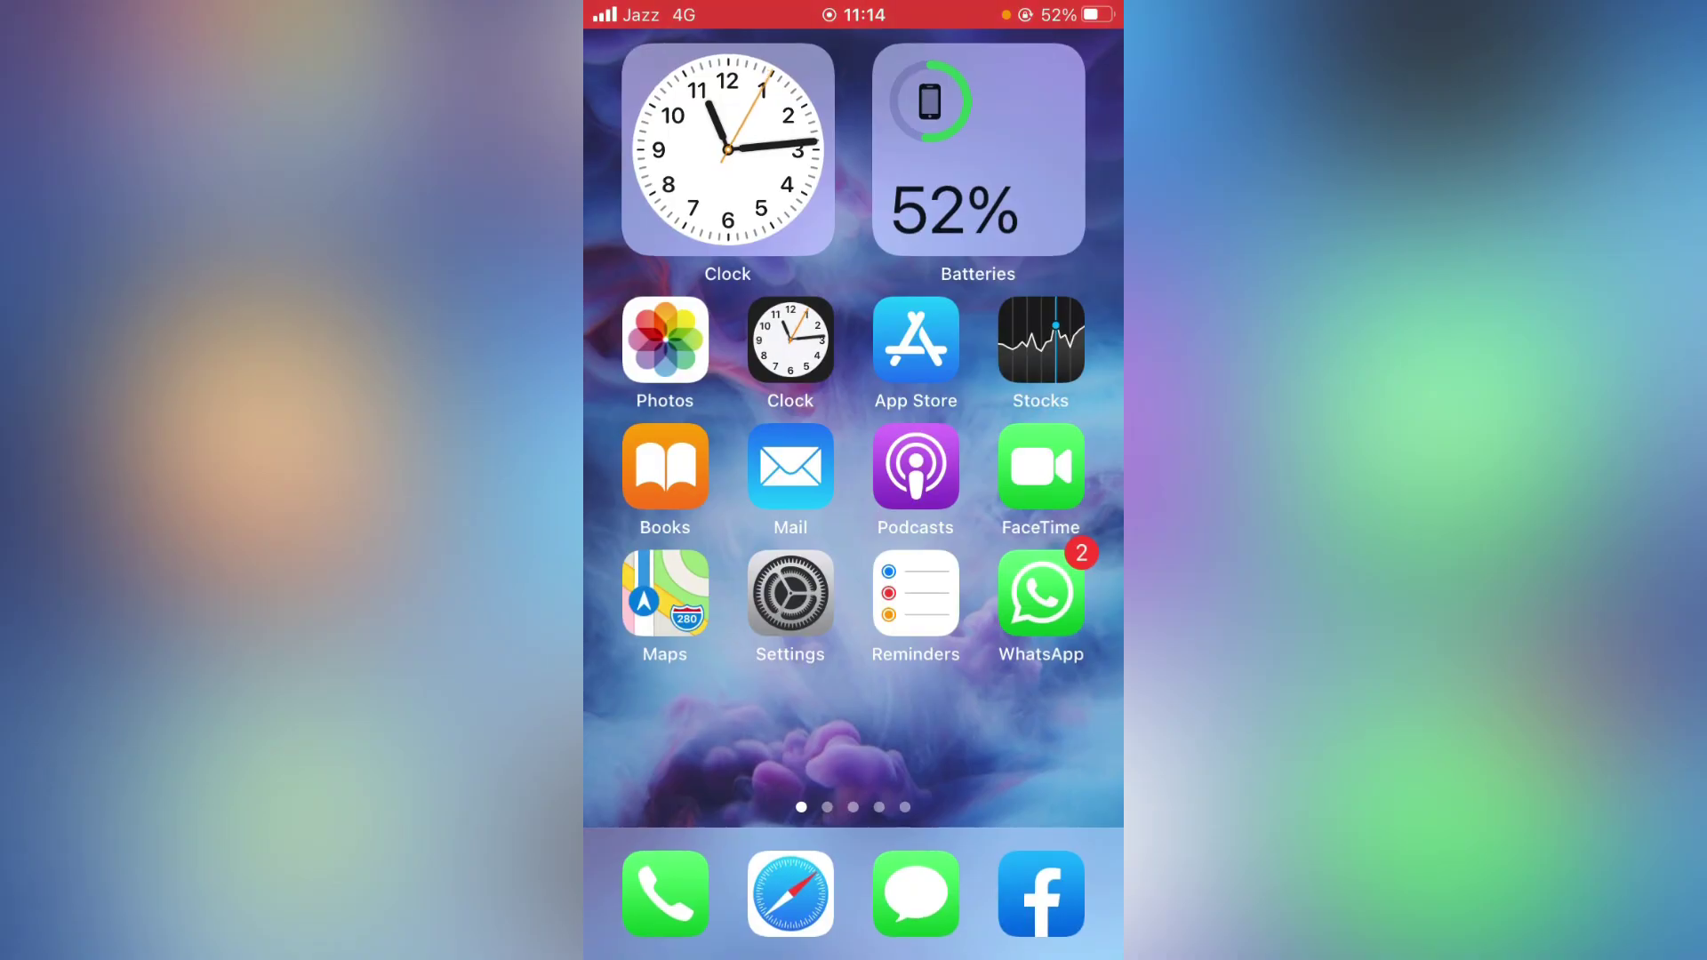
Step: Search 'facebook' from Safari's address bar suggestion, then return to the home screen
click(790, 895)
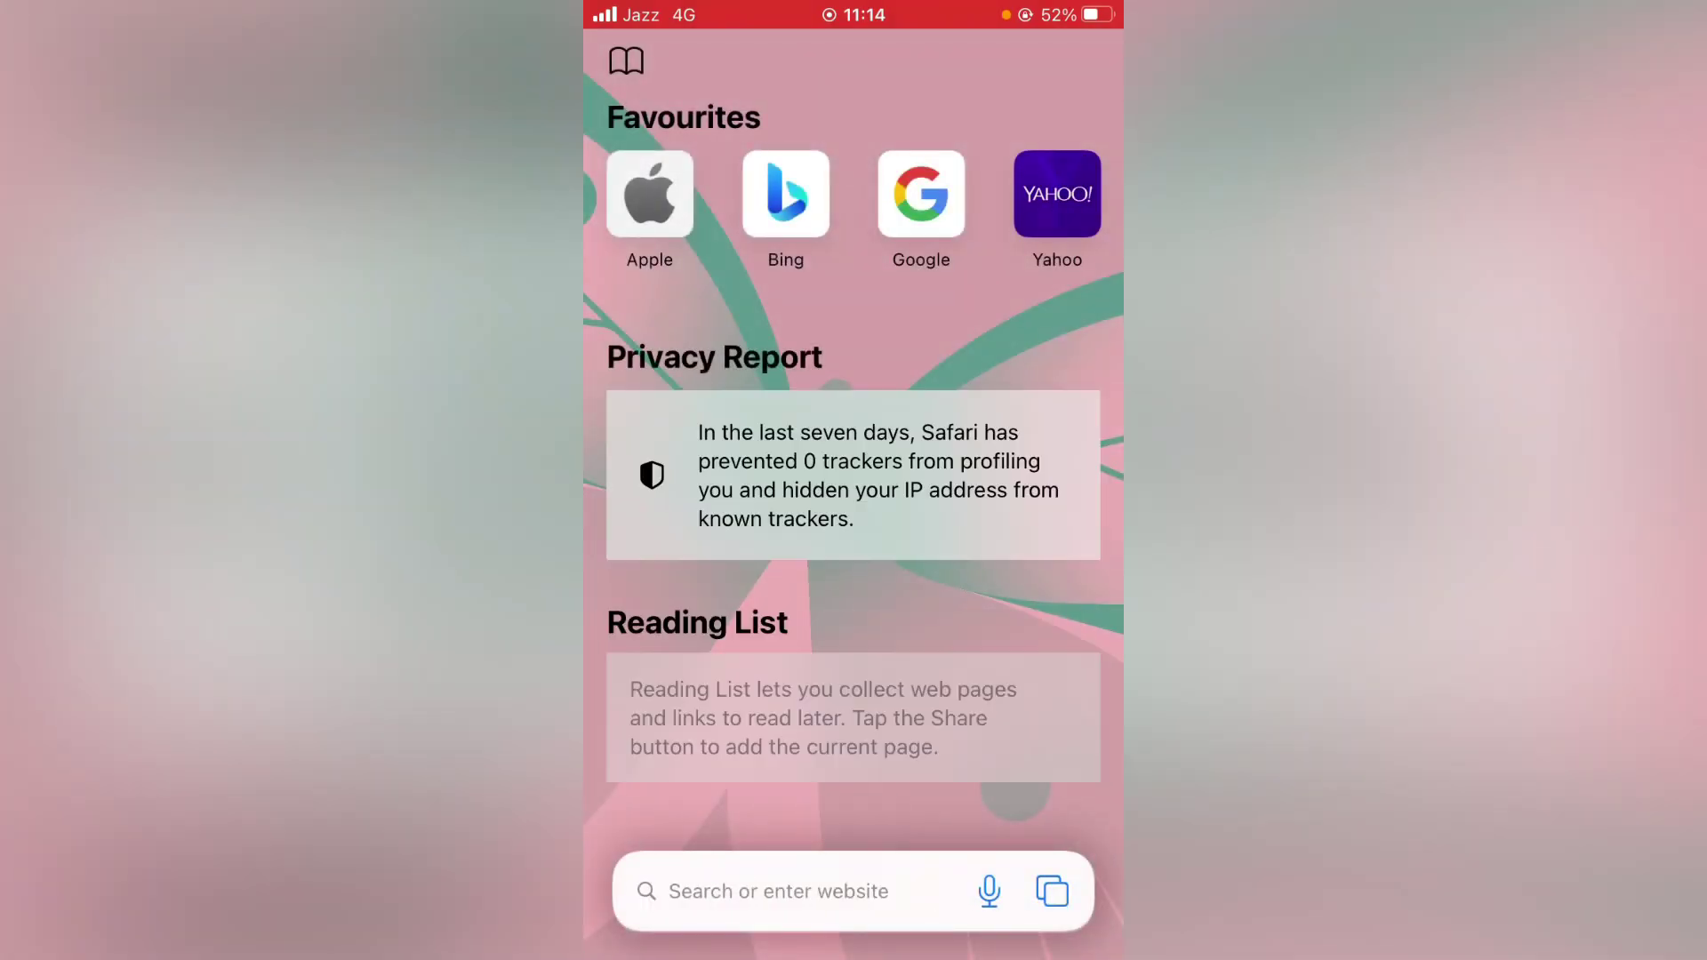
click(808, 889)
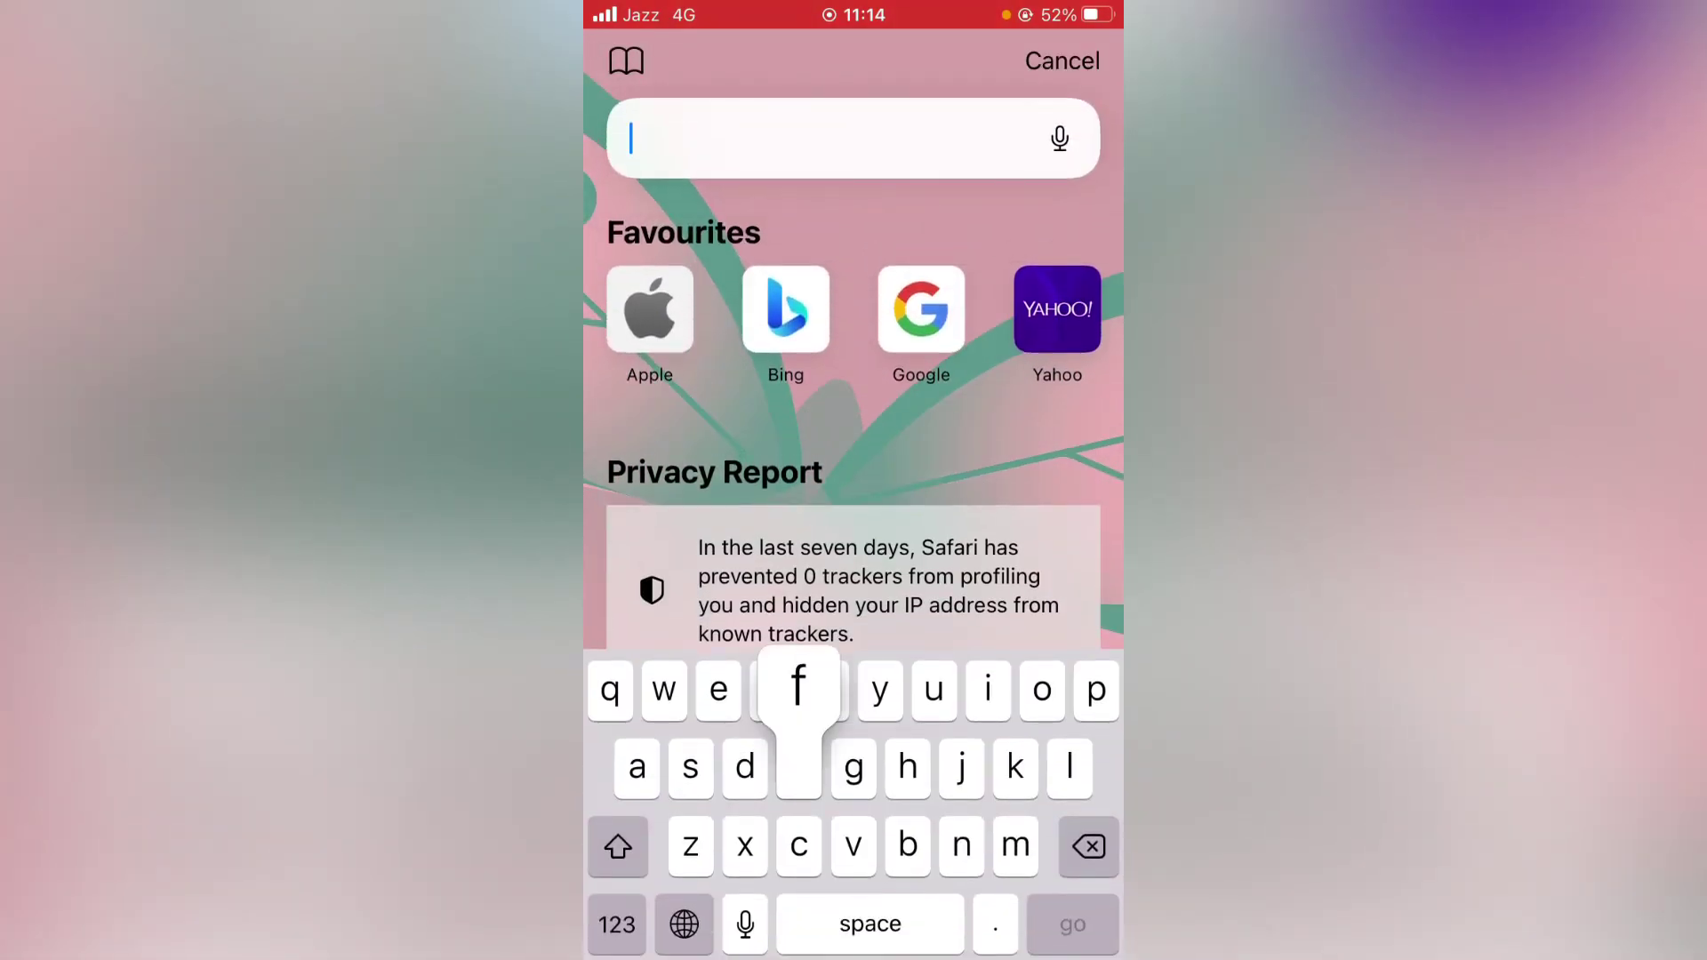
text(face)
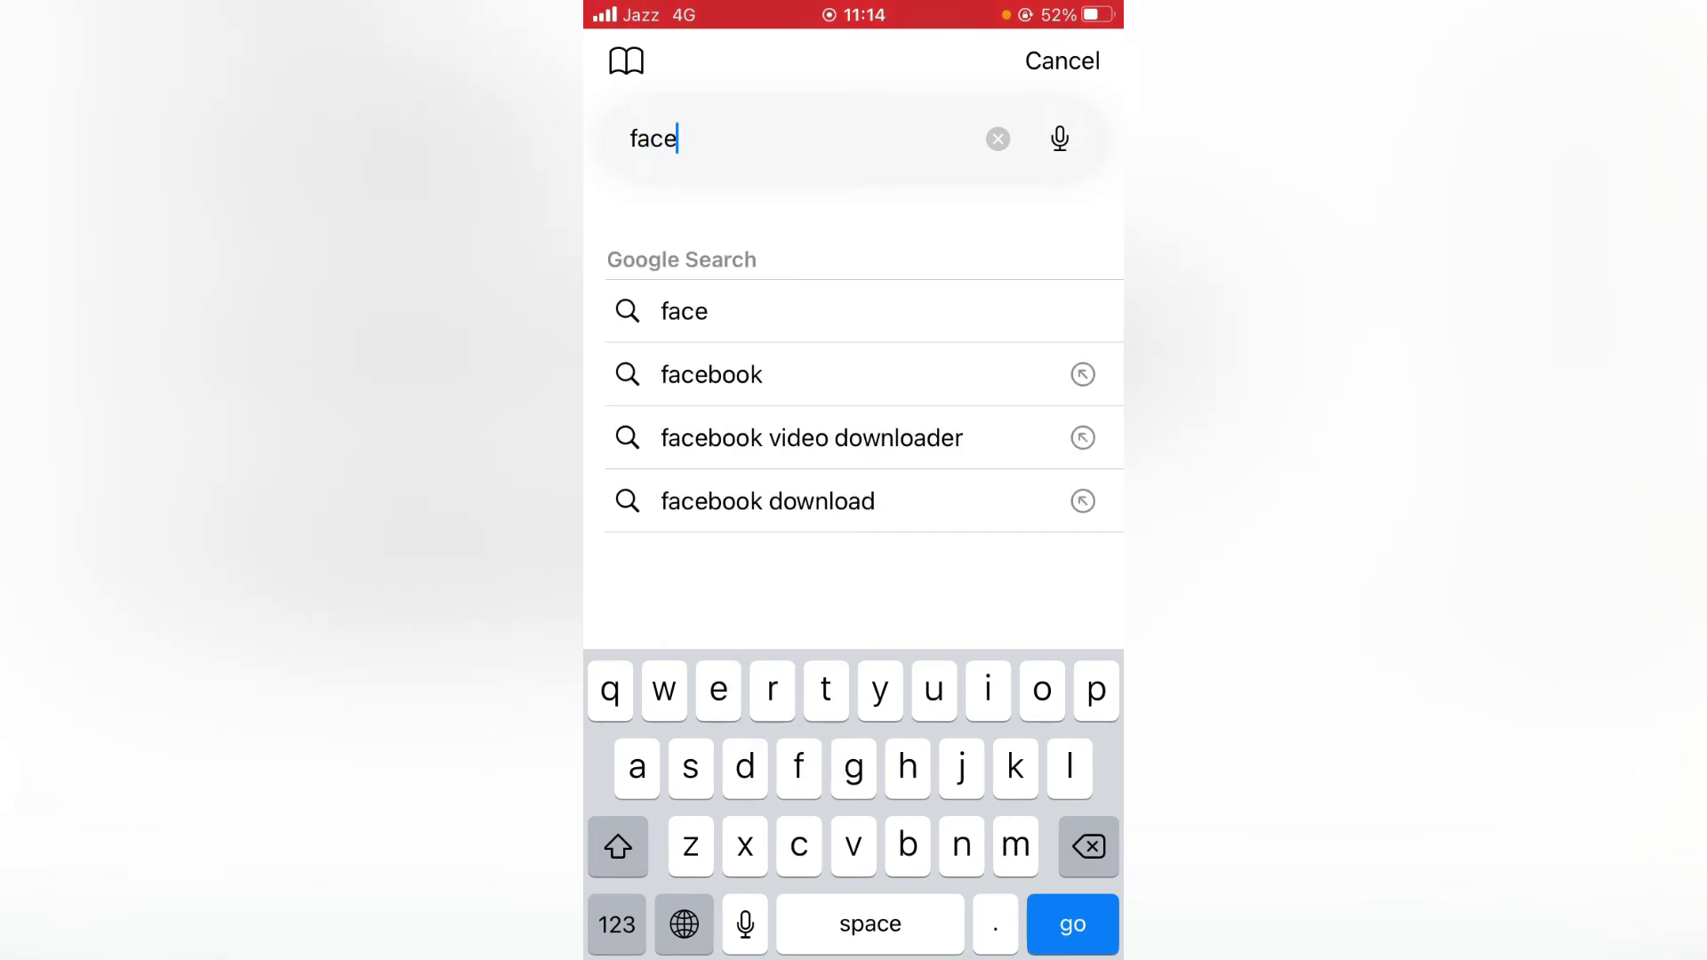
click(711, 373)
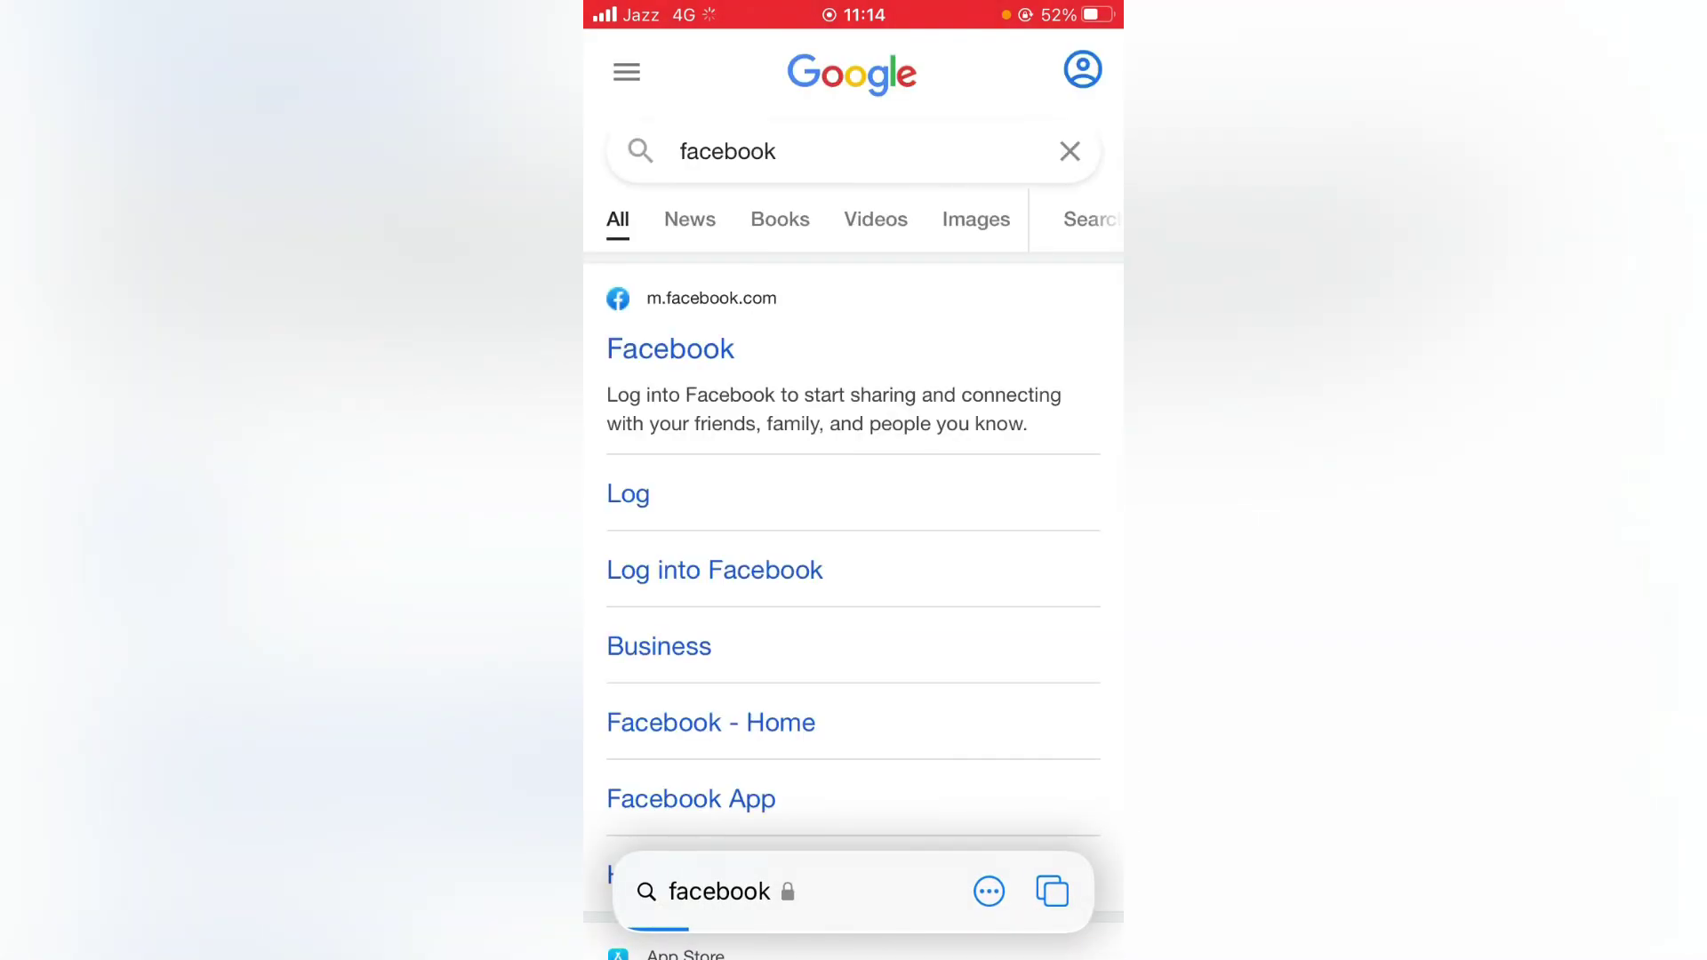
scroll(854, 533, down, 5)
scroll(853, 534, down, 8)
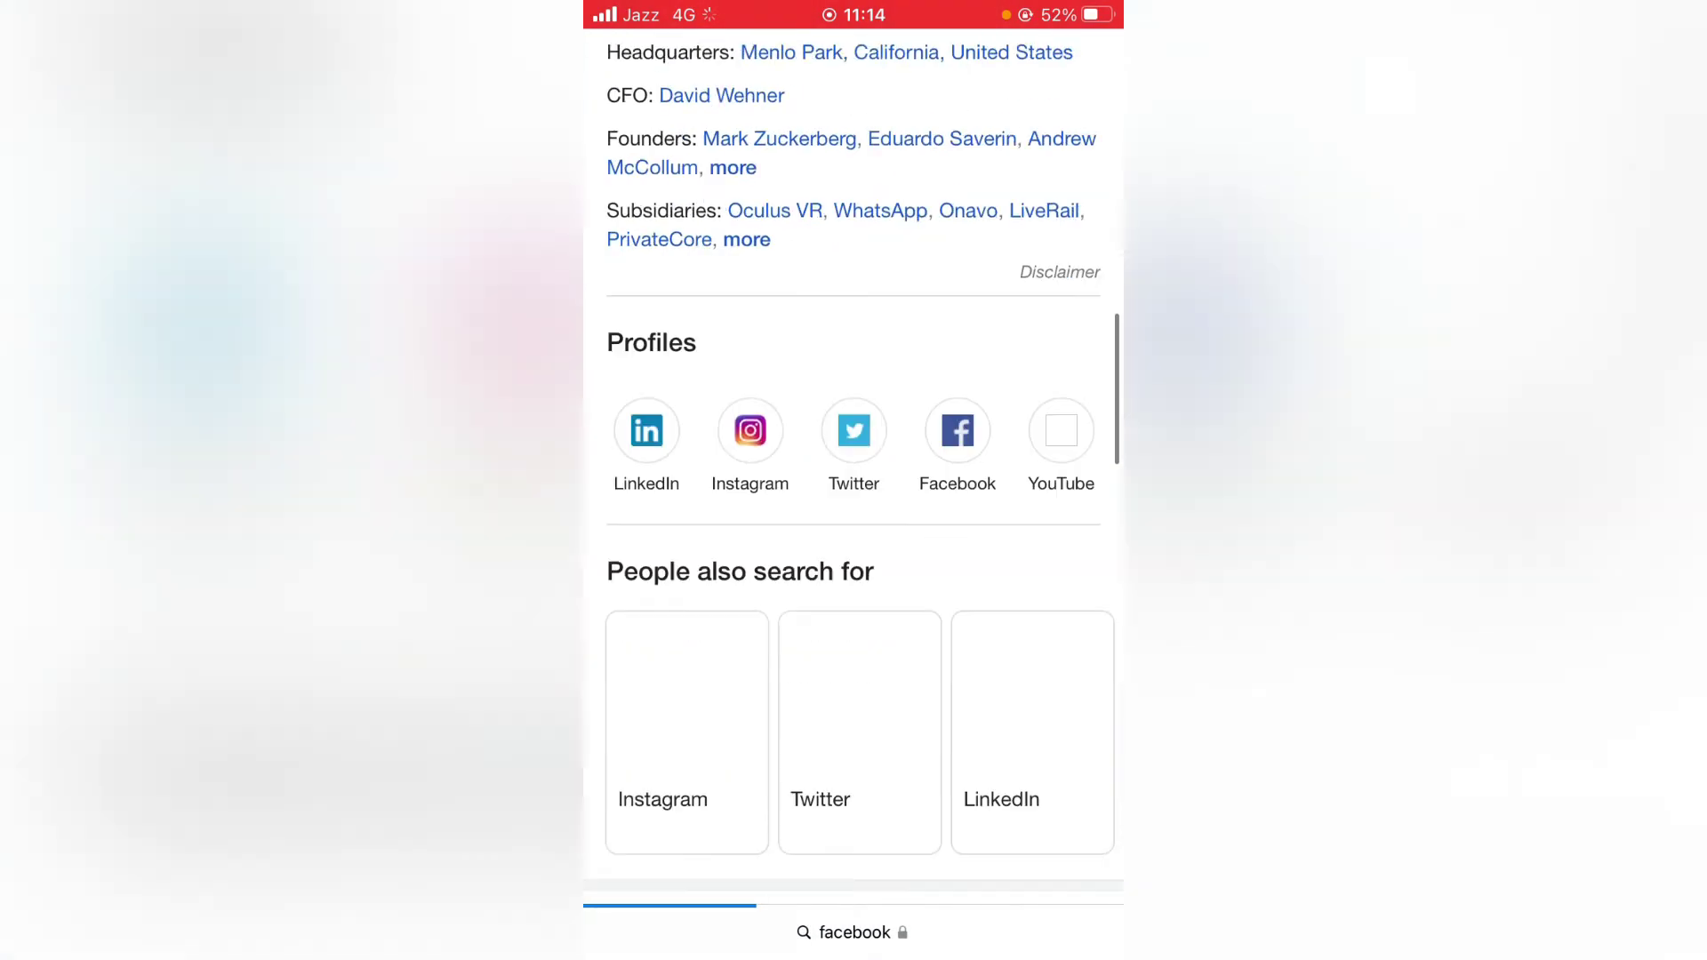
scroll(854, 534, down, 5)
scroll(854, 534, up, 8)
scroll(854, 533, up, 5)
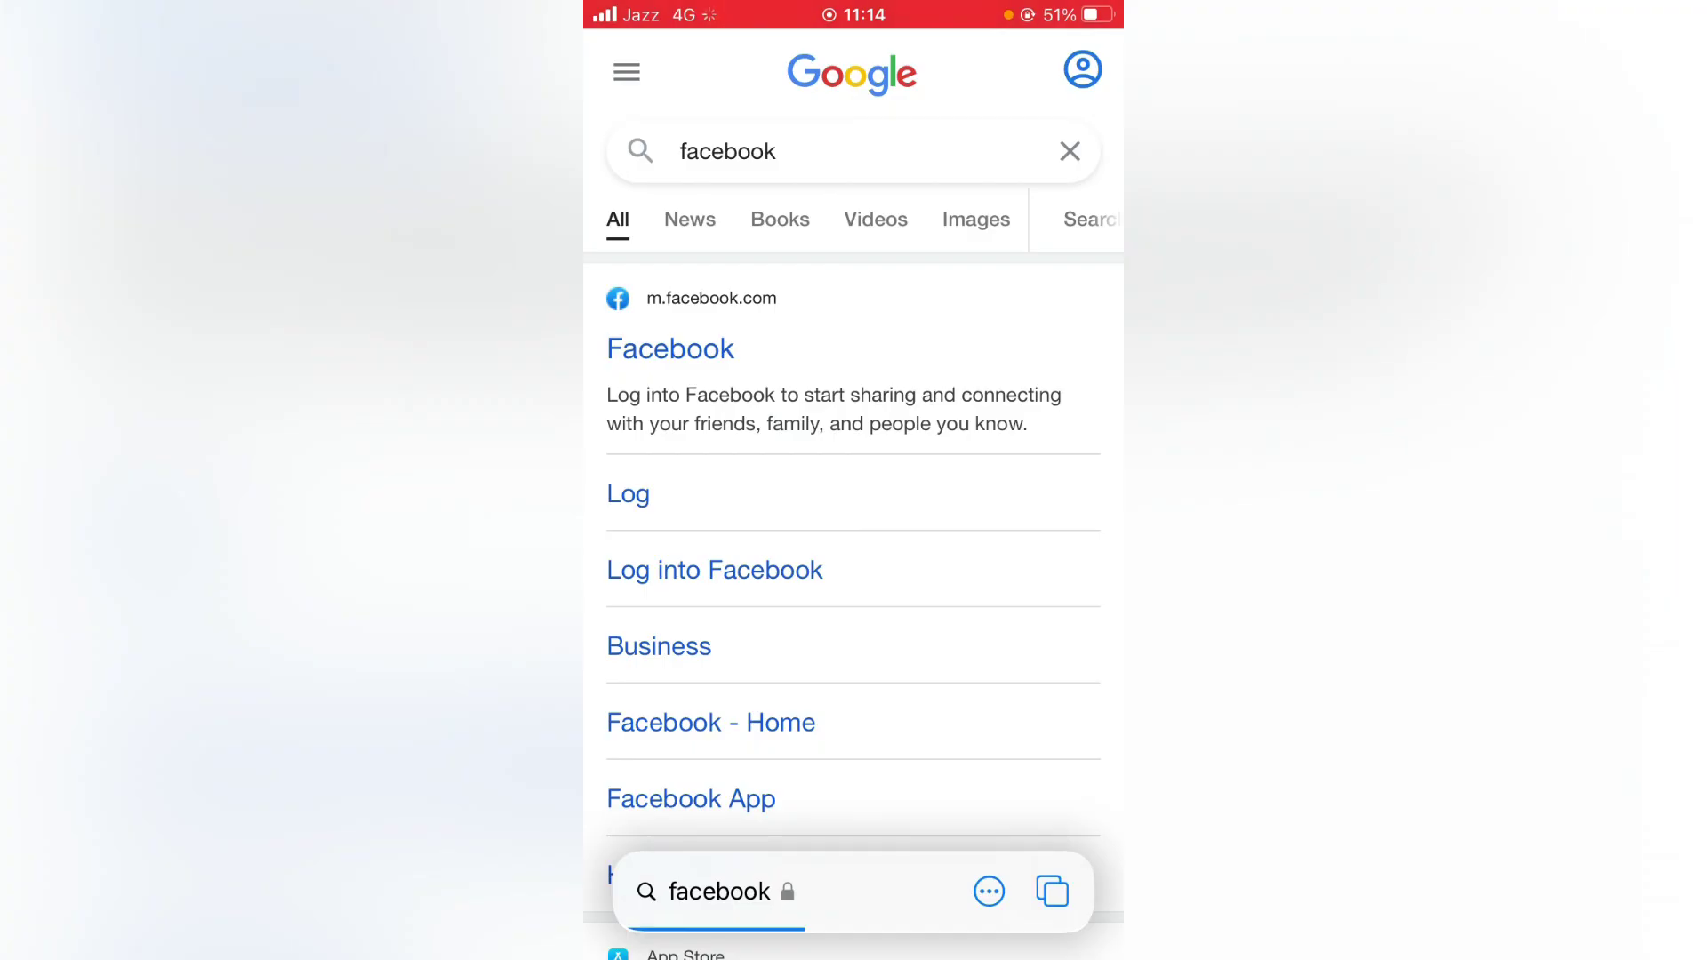
key(super)
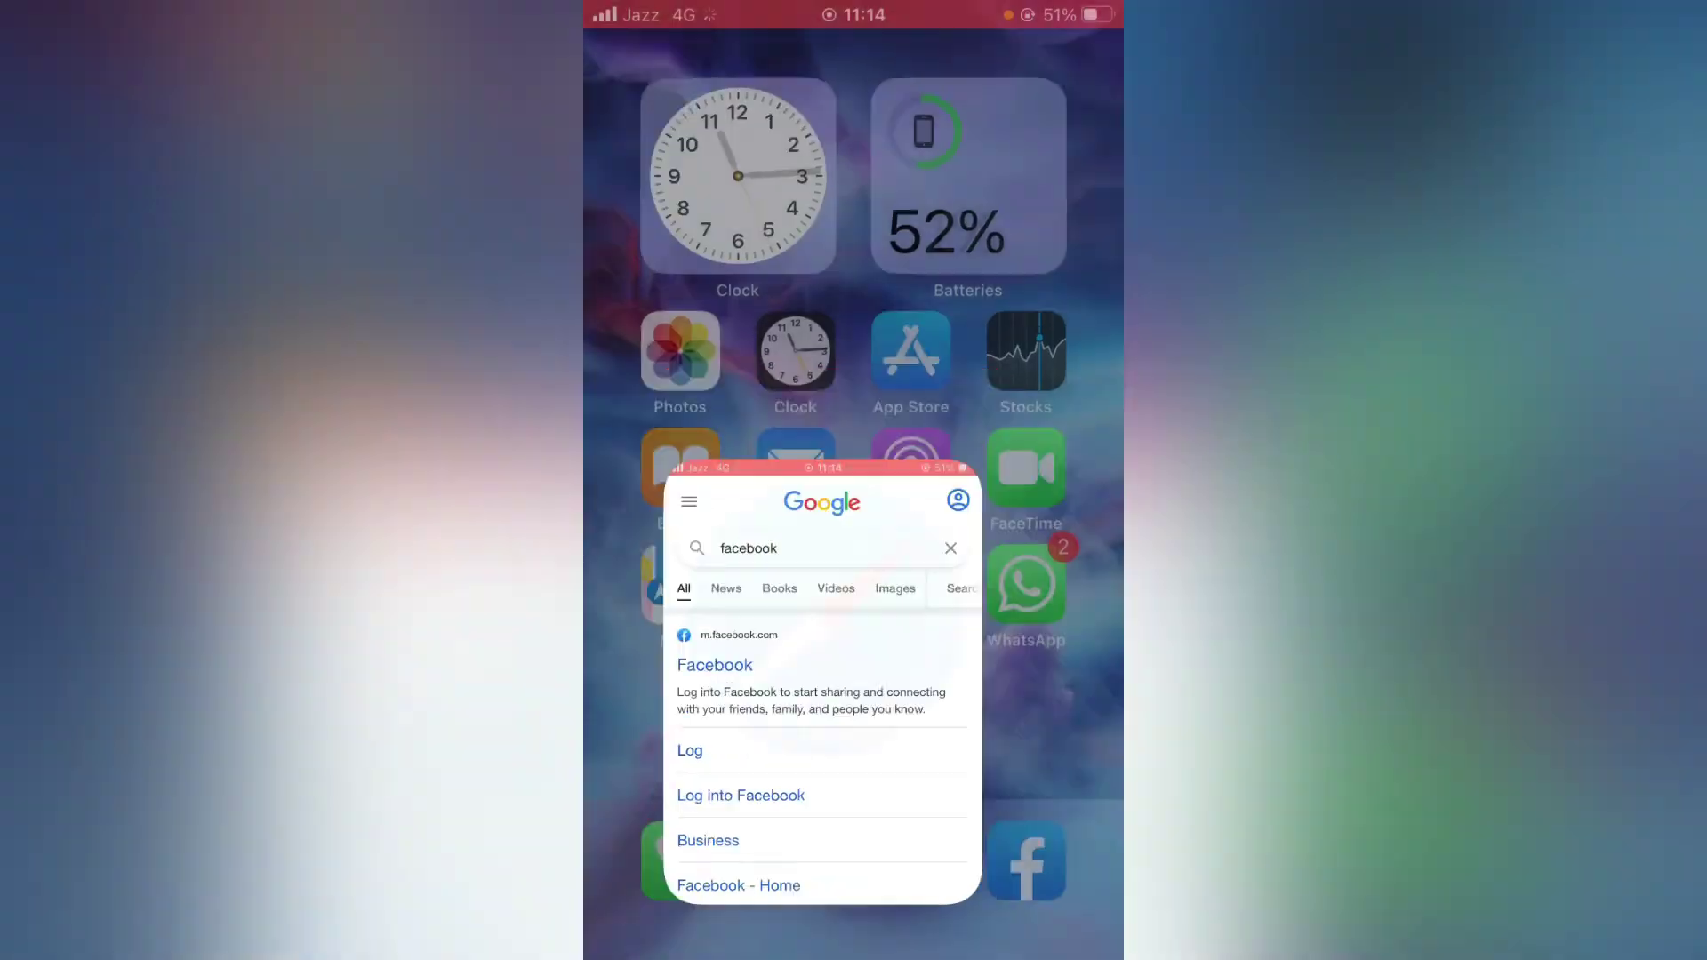